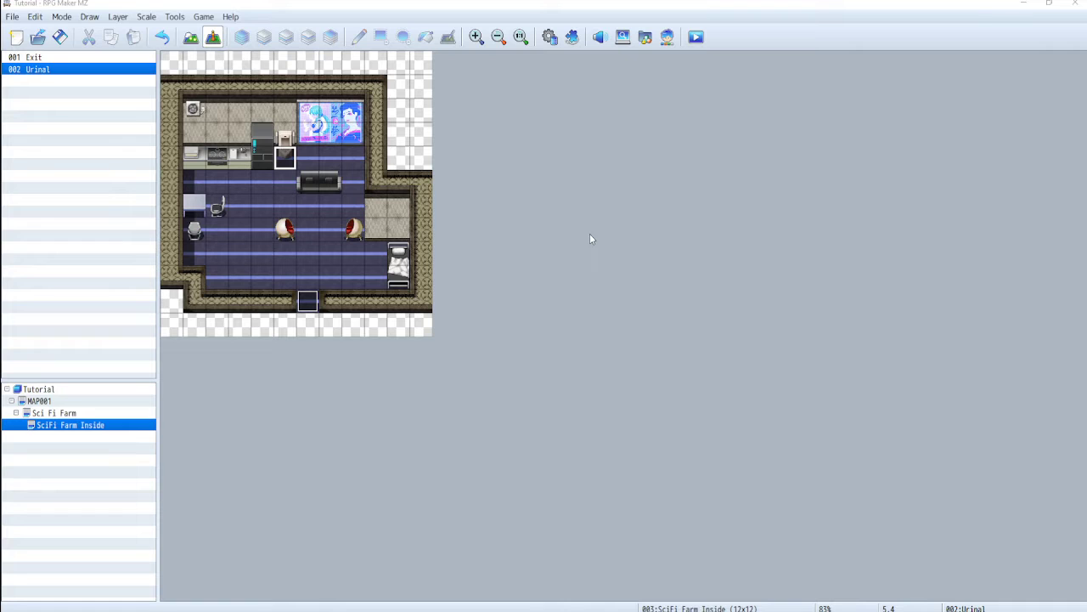
Step: Open the Sci Fi Farm map and select the grass tile at 14,14 below the farmhouse
{"action": "left_click", "coordinate": [75, 414]}
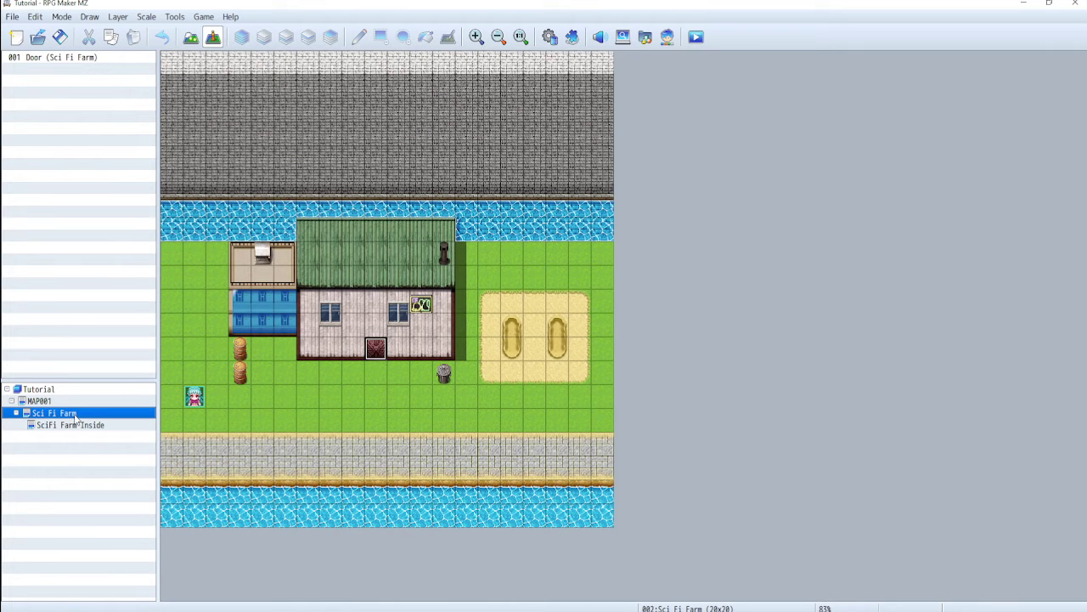
{"action": "left_click", "coordinate": [489, 399]}
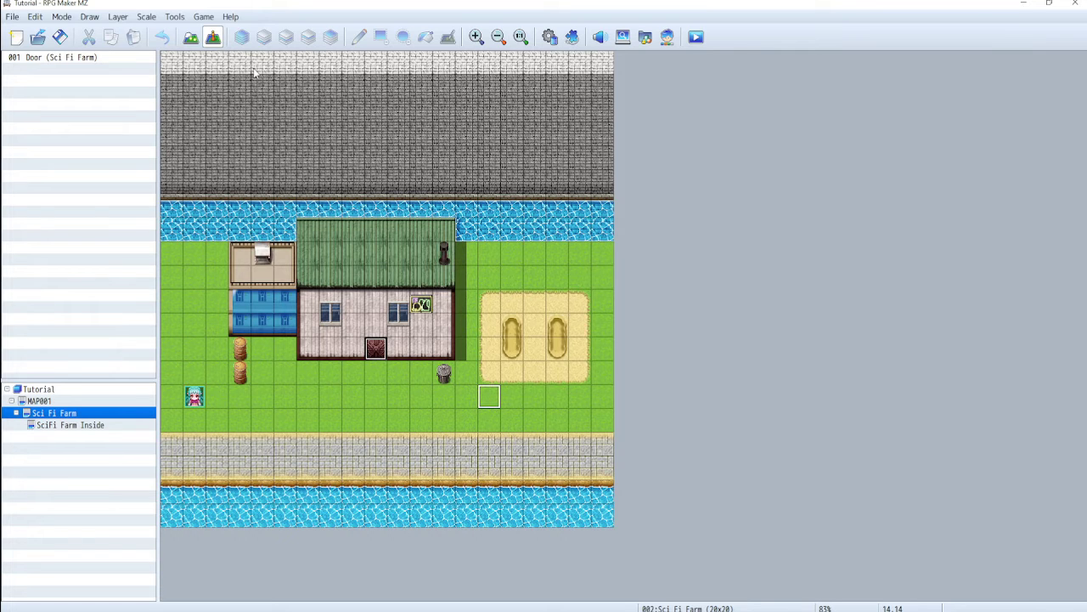
Step: Create a new event on the tile using the People2 old man sprite
{"action": "double_click", "coordinate": [498, 401]}
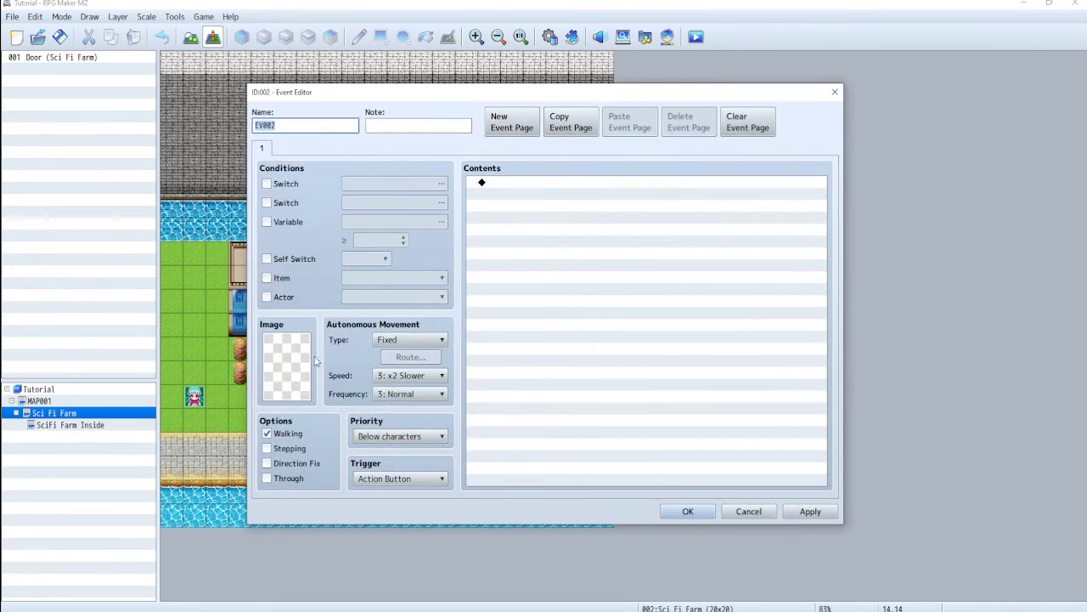
{"action": "double_click", "coordinate": [285, 374]}
{"action": "left_click", "coordinate": [375, 330]}
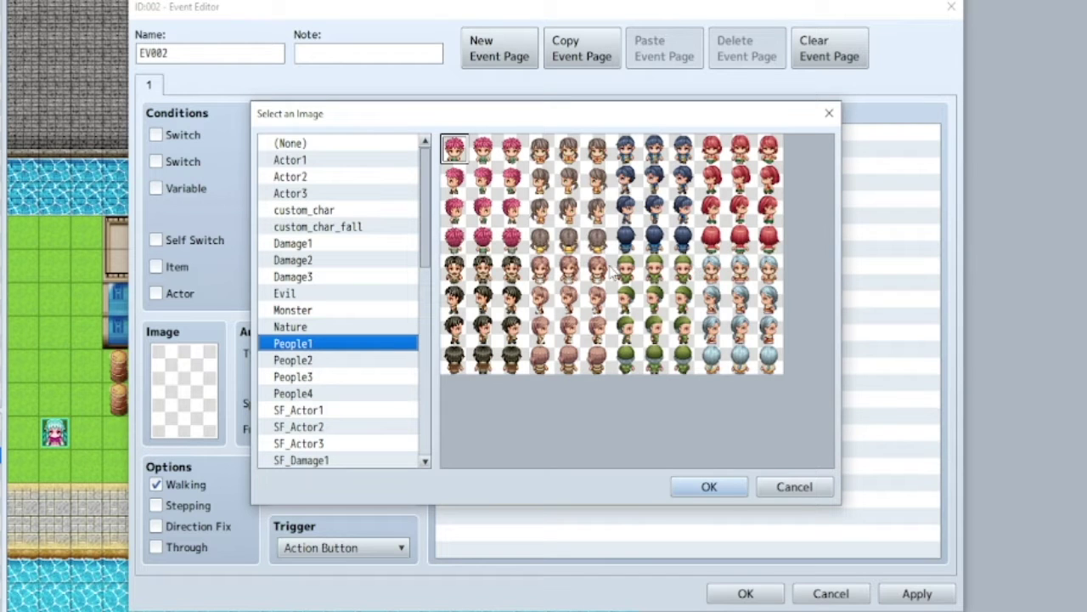
{"action": "key", "text": "Down"}
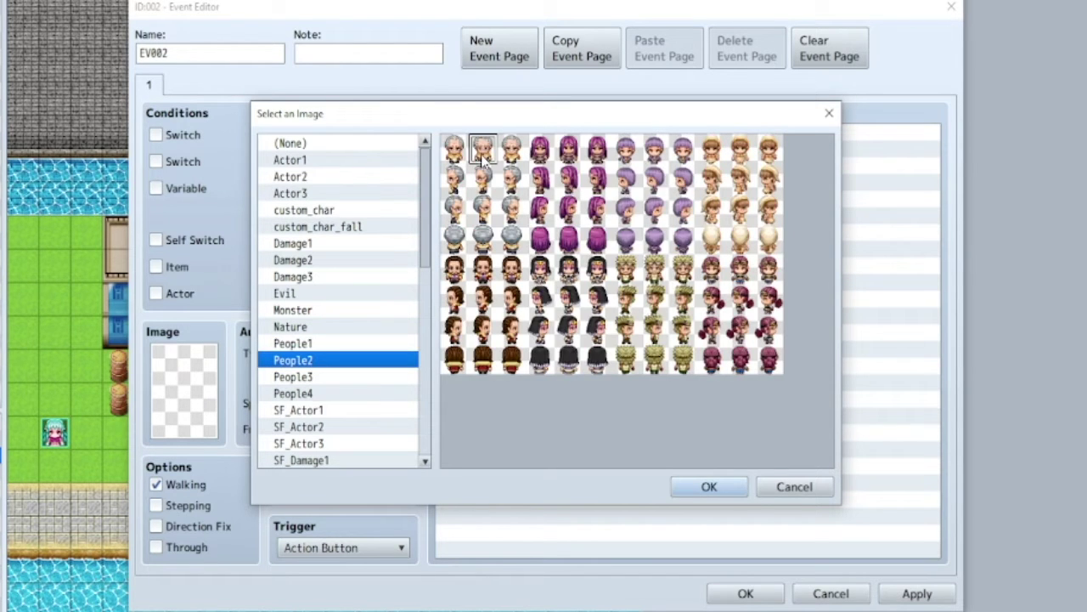
{"action": "left_click", "coordinate": [709, 486]}
Step: Set its movement to Random, speed 1: x8 Slower, frequency 5: Highest
{"action": "left_click", "coordinate": [357, 353]}
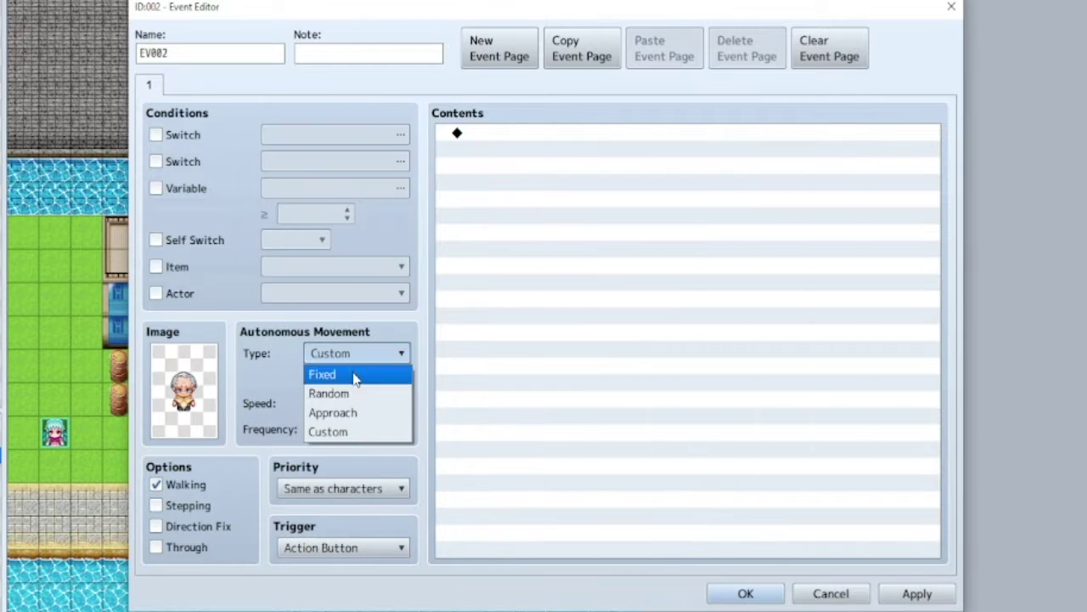
{"action": "left_click", "coordinate": [355, 391]}
{"action": "left_click", "coordinate": [363, 406]}
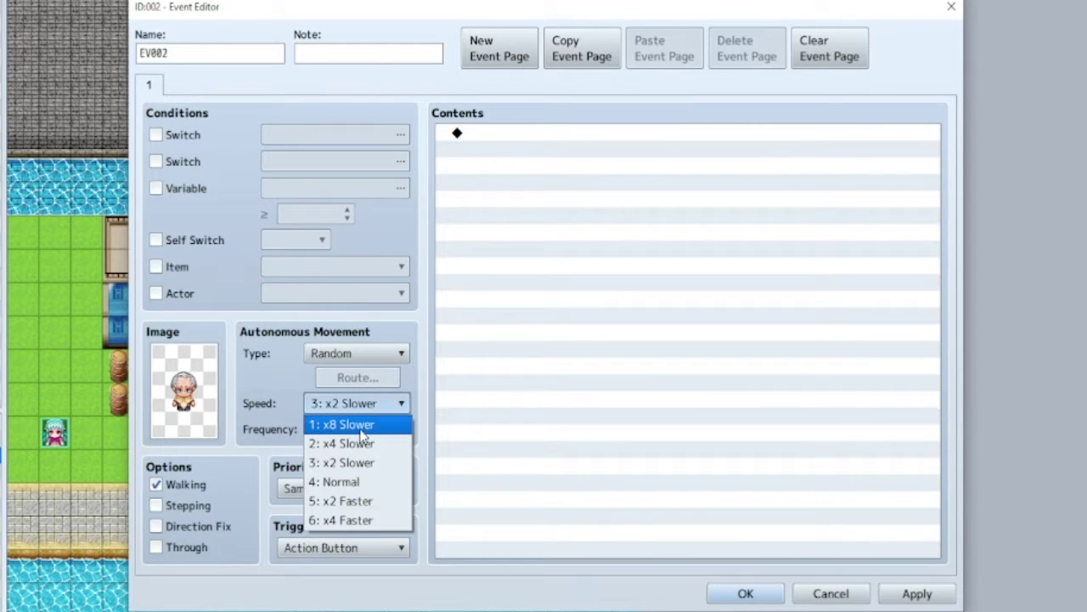
{"action": "left_click", "coordinate": [360, 426]}
{"action": "left_click", "coordinate": [359, 428]}
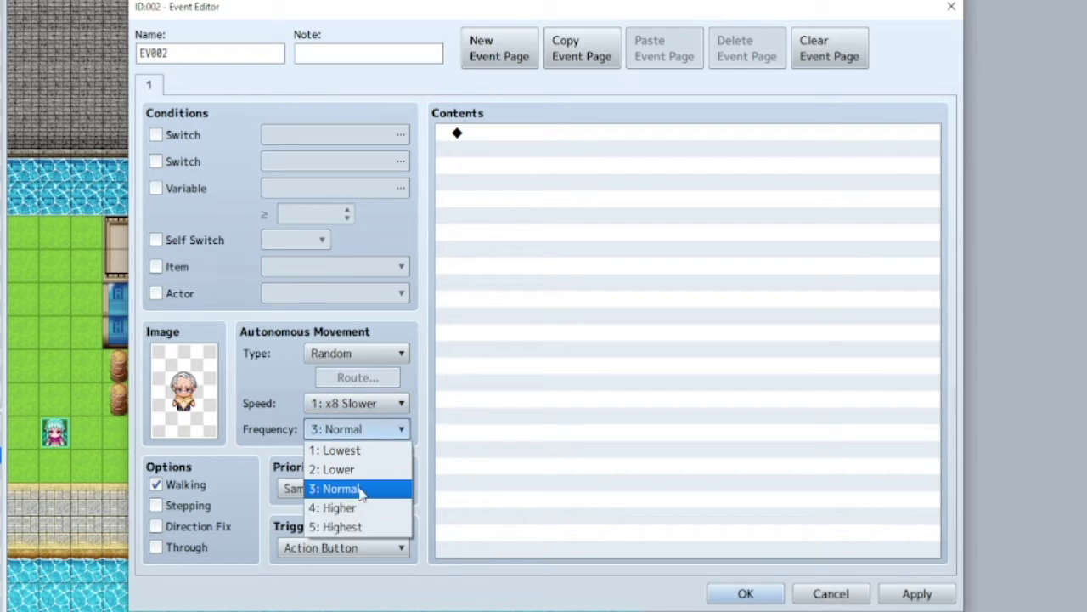
{"action": "left_click", "coordinate": [351, 526]}
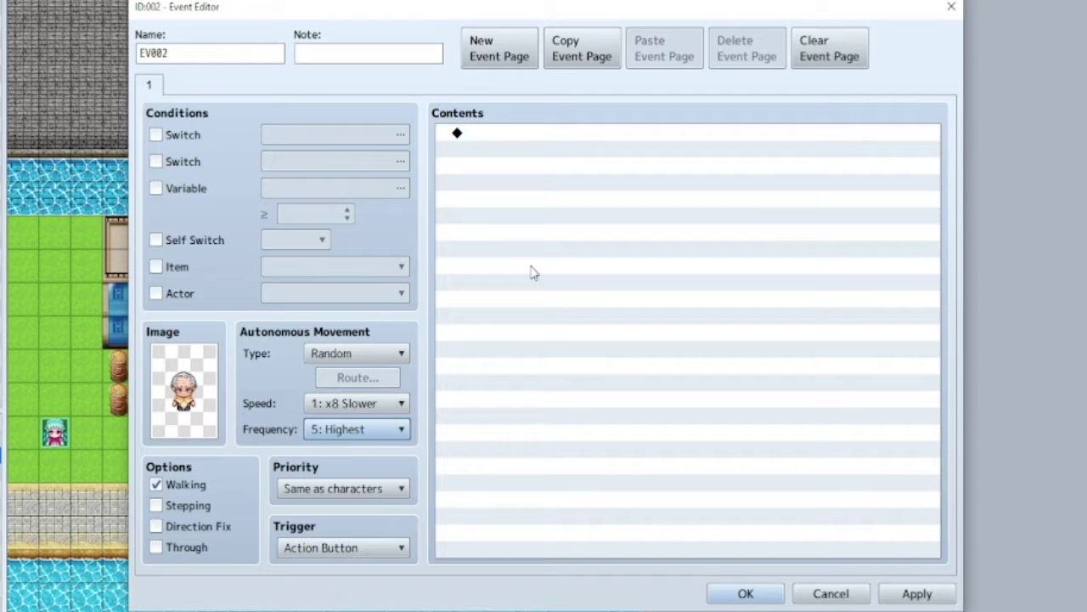
Step: Name the event 'Farm Grandpa'
{"action": "double_click", "coordinate": [150, 54]}
{"action": "type", "text": "Farm Grandpa"}
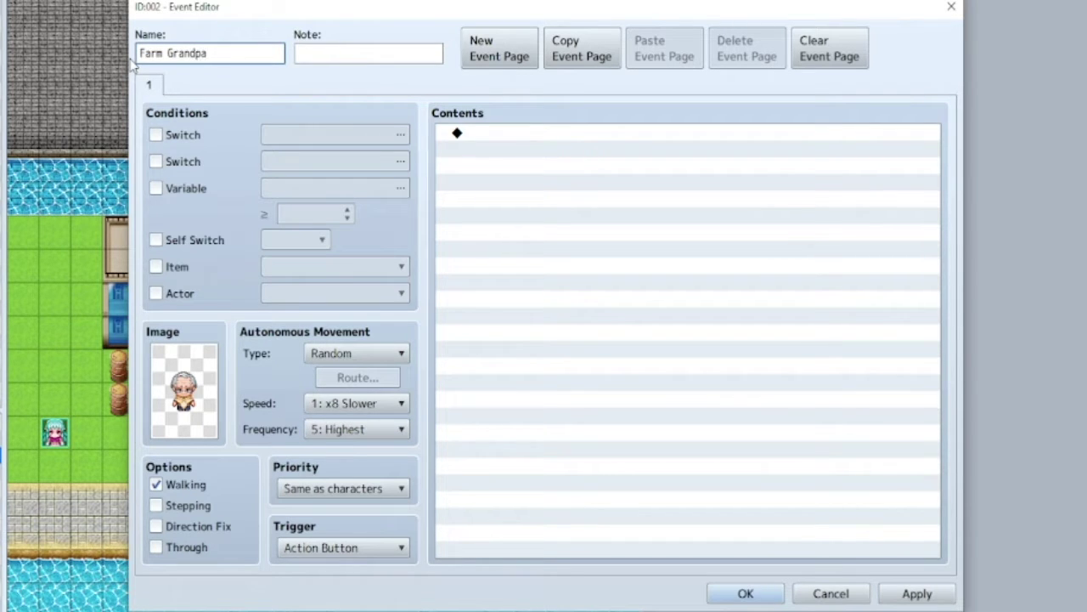
{"action": "left_click", "coordinate": [480, 134]}
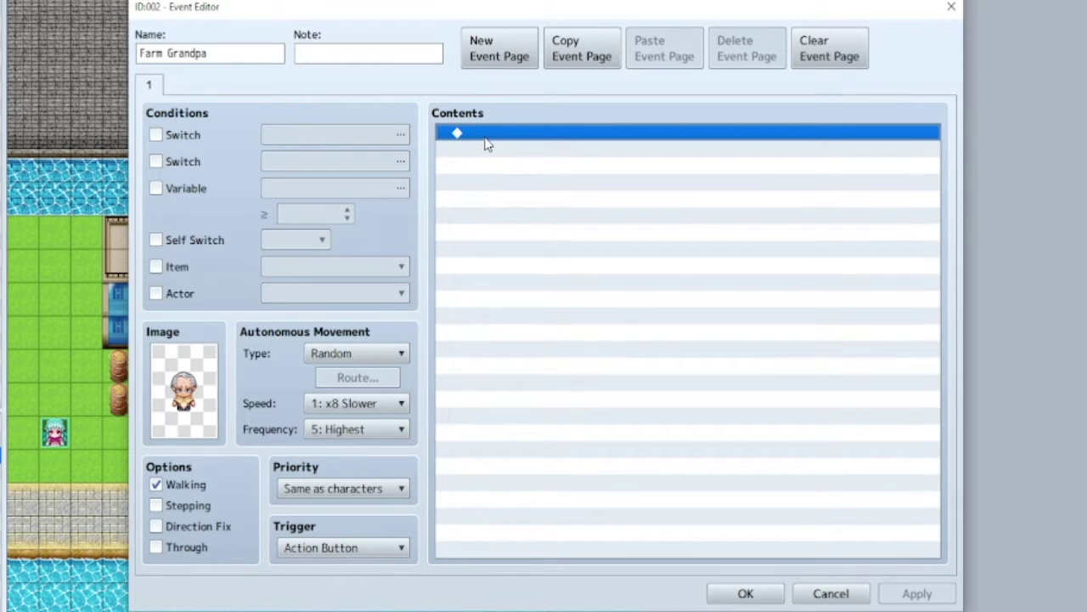
Step: Add a Show Text message using the People1 old man's face
{"action": "double_click", "coordinate": [485, 140]}
{"action": "left_click", "coordinate": [586, 141]}
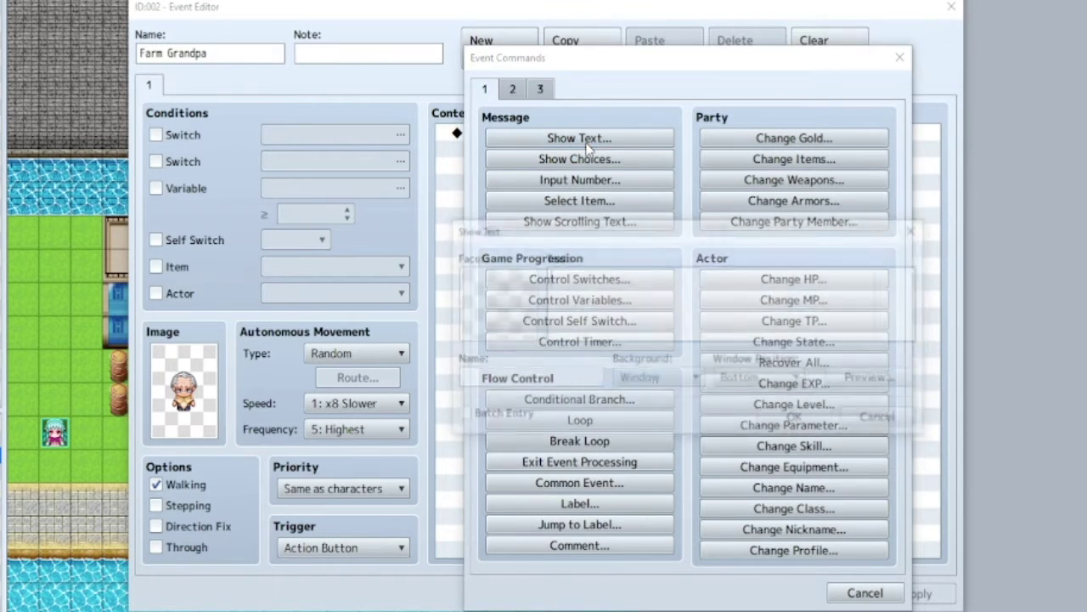
{"action": "double_click", "coordinate": [477, 307]}
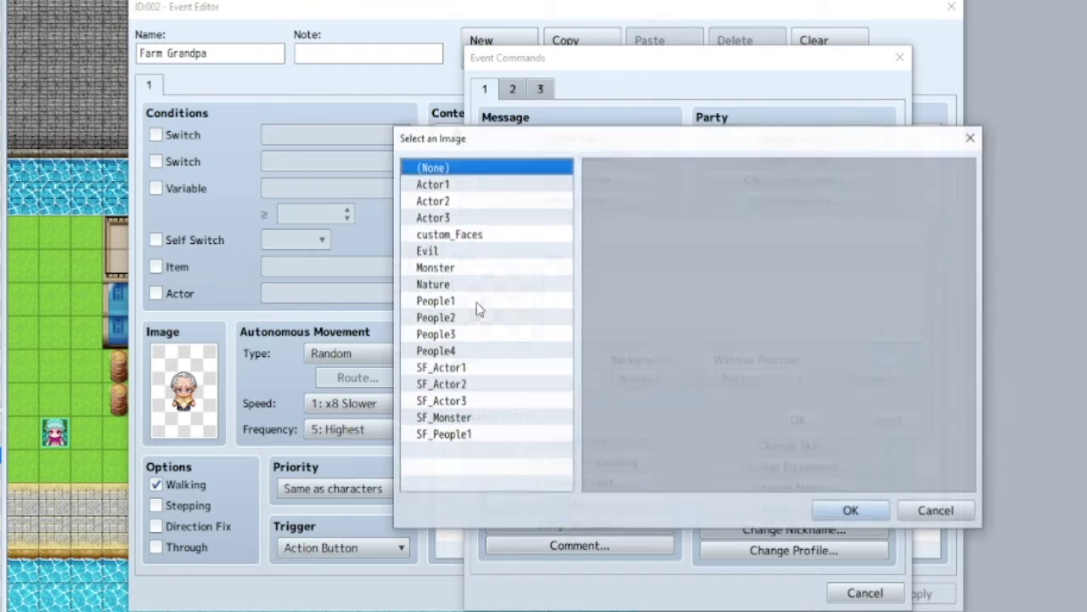
{"action": "left_click", "coordinate": [446, 384]}
{"action": "left_click", "coordinate": [446, 401]}
{"action": "left_click", "coordinate": [444, 417]}
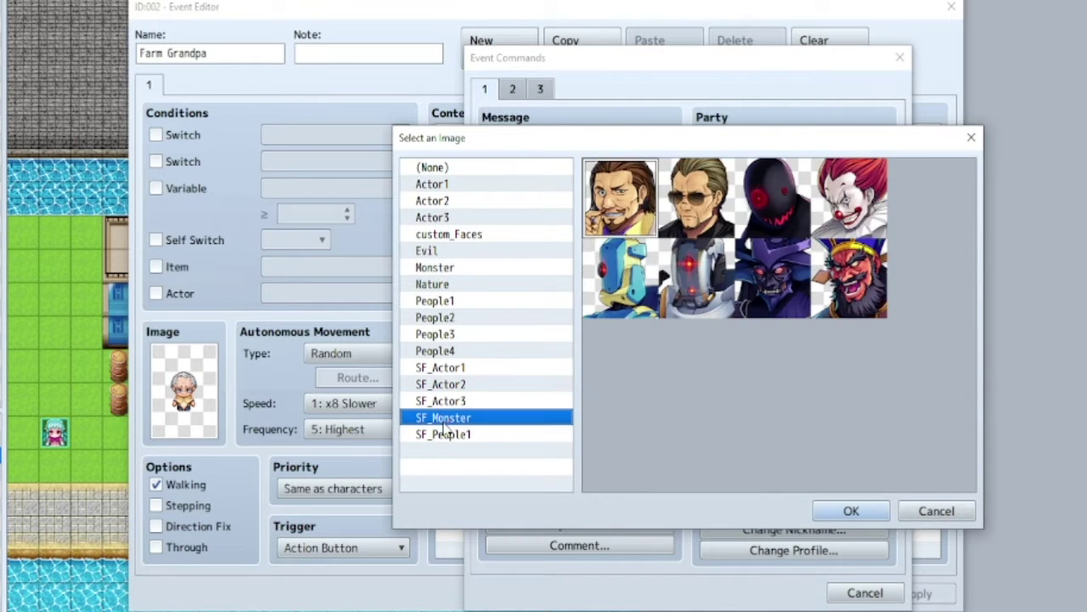
{"action": "left_click", "coordinate": [444, 434]}
{"action": "left_click", "coordinate": [435, 301]}
{"action": "left_click", "coordinate": [774, 285]}
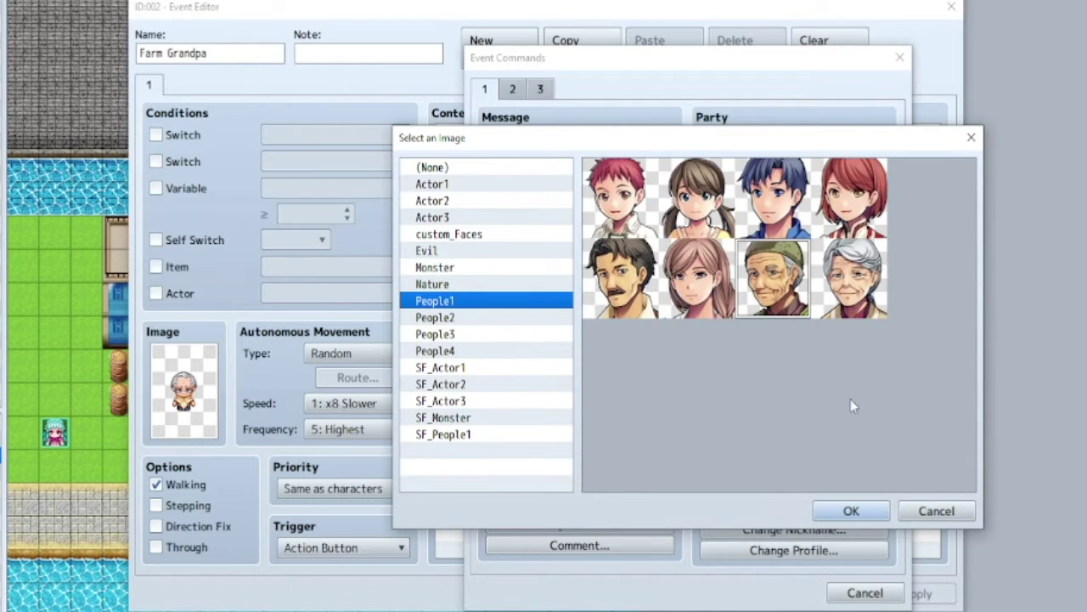
{"action": "left_click", "coordinate": [852, 511]}
Step: Set the speaker name to 'Farm Grandpa' and the text to 'Hey there, you've got some huge..'
{"action": "left_click", "coordinate": [528, 379]}
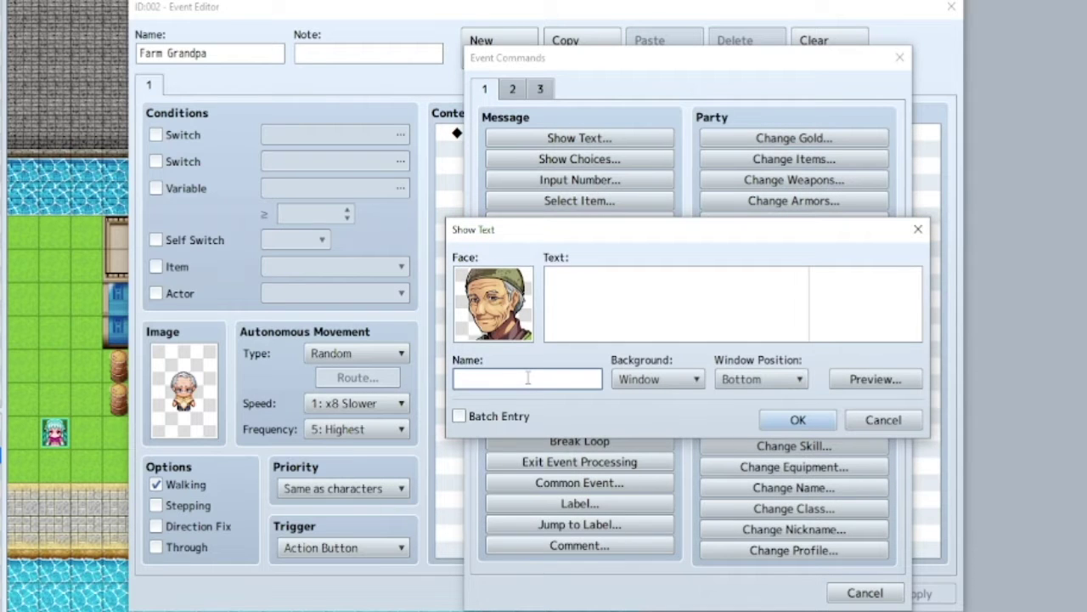
{"action": "type", "text": "Farm Grandpa"}
{"action": "left_click", "coordinate": [575, 335]}
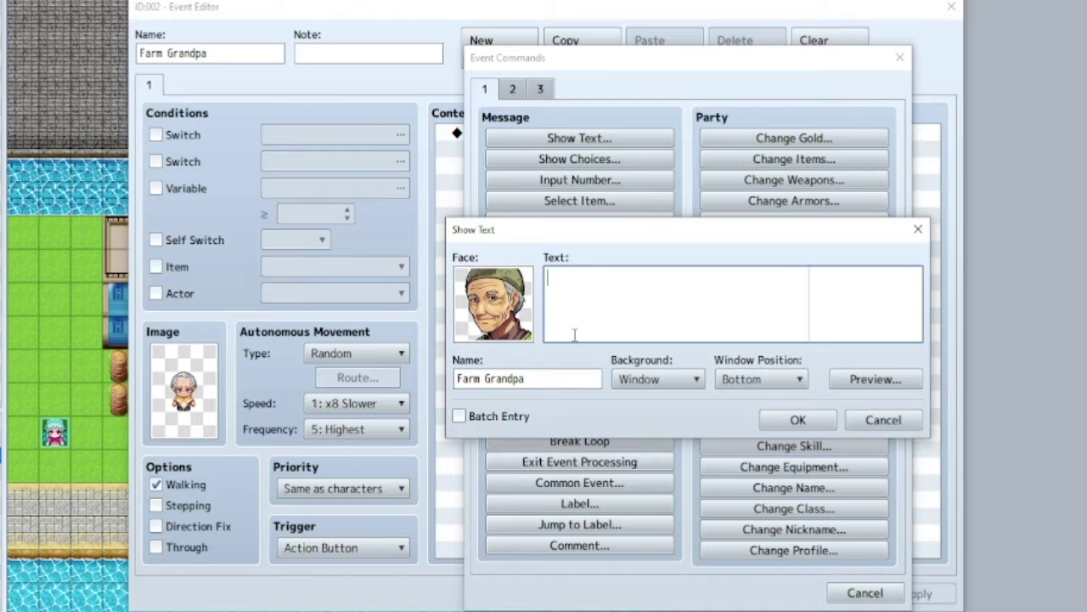
{"action": "type", "text": "Hey there, you've got"}
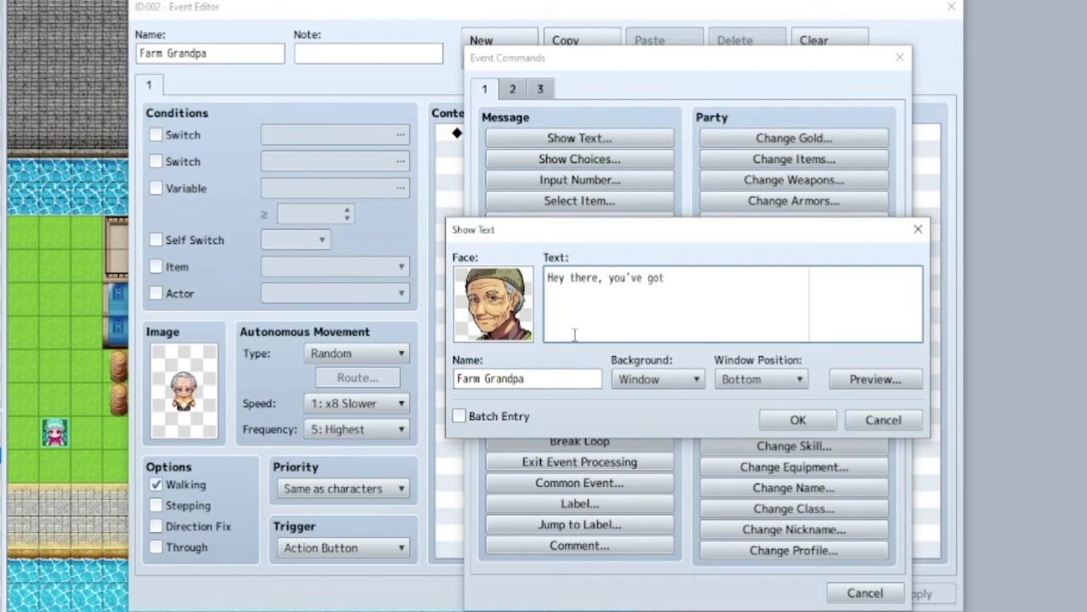
{"action": "type", "text": " some huge..."}
Step: Add the greeting, then duplicate it as a second message reading 'Ambitions. Ho ho ho!'
{"action": "left_click", "coordinate": [798, 422]}
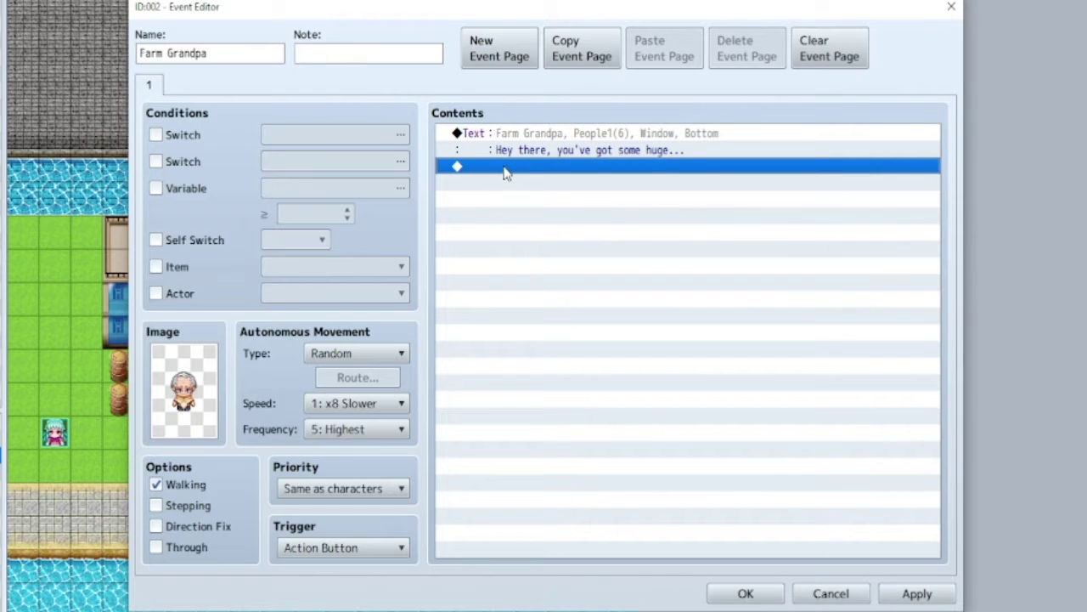
{"action": "right_click", "coordinate": [516, 145]}
{"action": "left_click", "coordinate": [531, 213]}
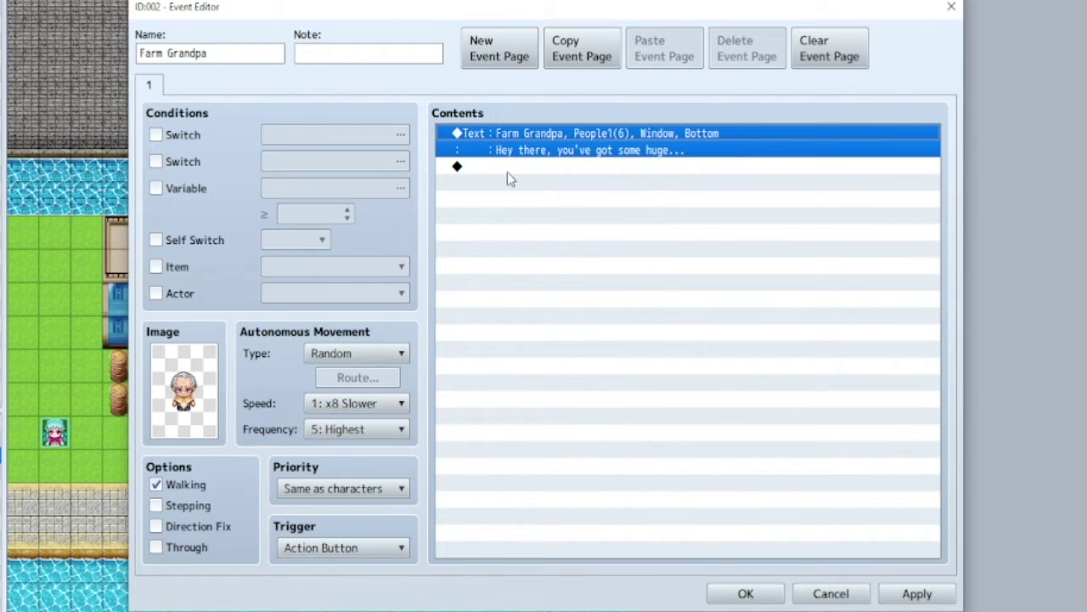
{"action": "right_click", "coordinate": [507, 168]}
{"action": "left_click", "coordinate": [536, 266]}
{"action": "right_click", "coordinate": [543, 169]}
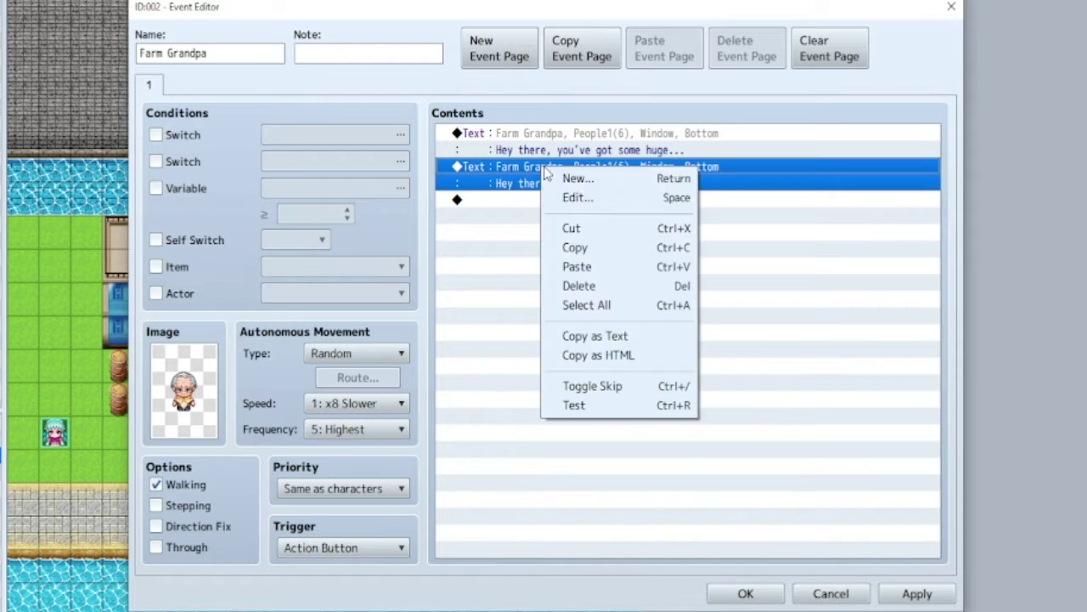
{"action": "left_click", "coordinate": [578, 197]}
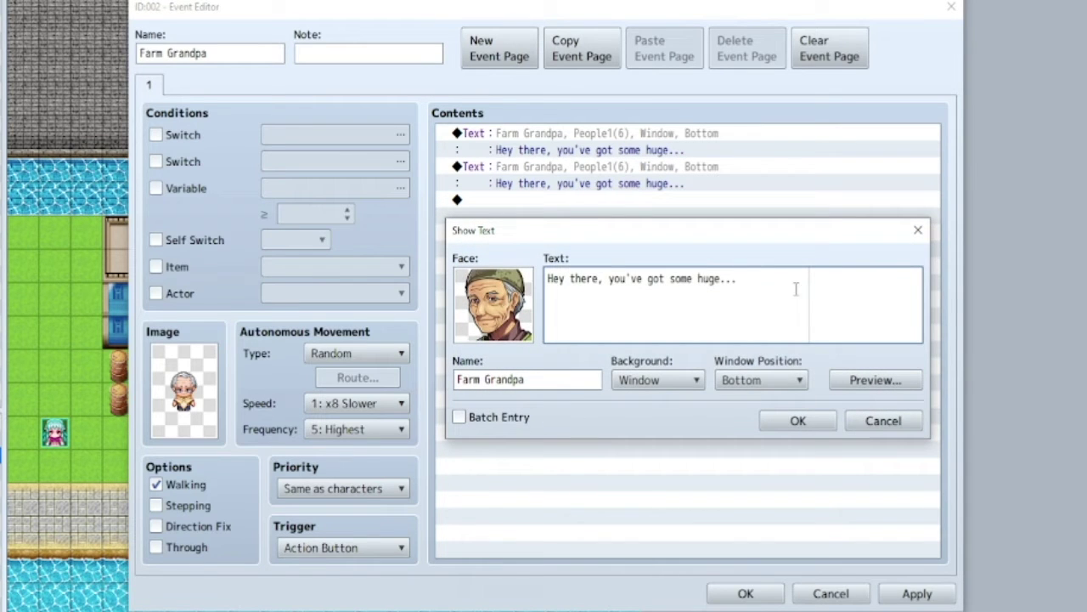
{"action": "left_click_drag", "start_coordinate": [745, 281], "coordinate": [544, 287]}
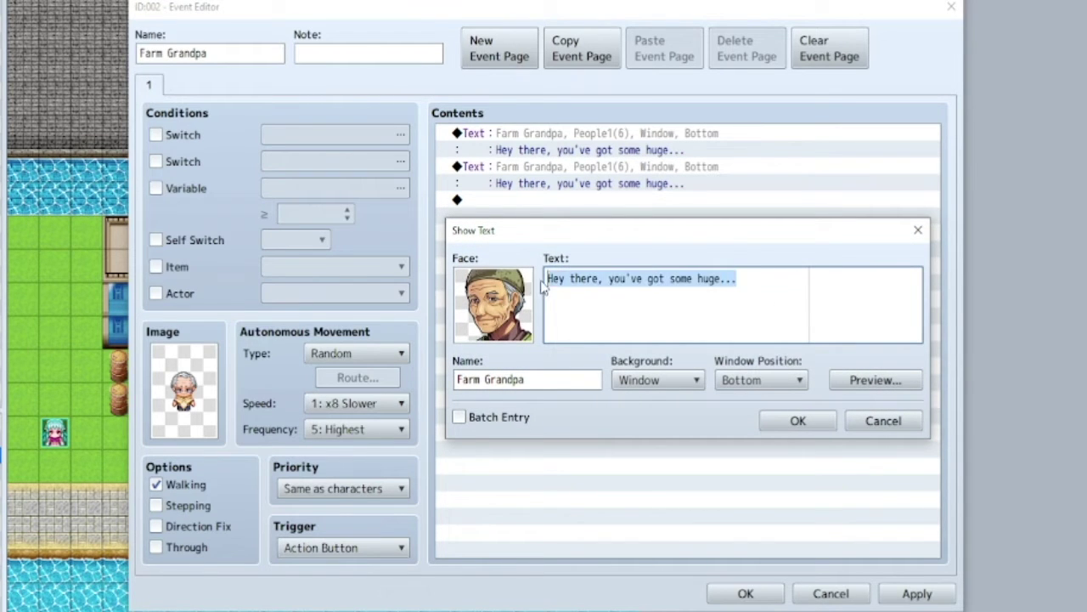
{"action": "type", "text": "Ambitions"}
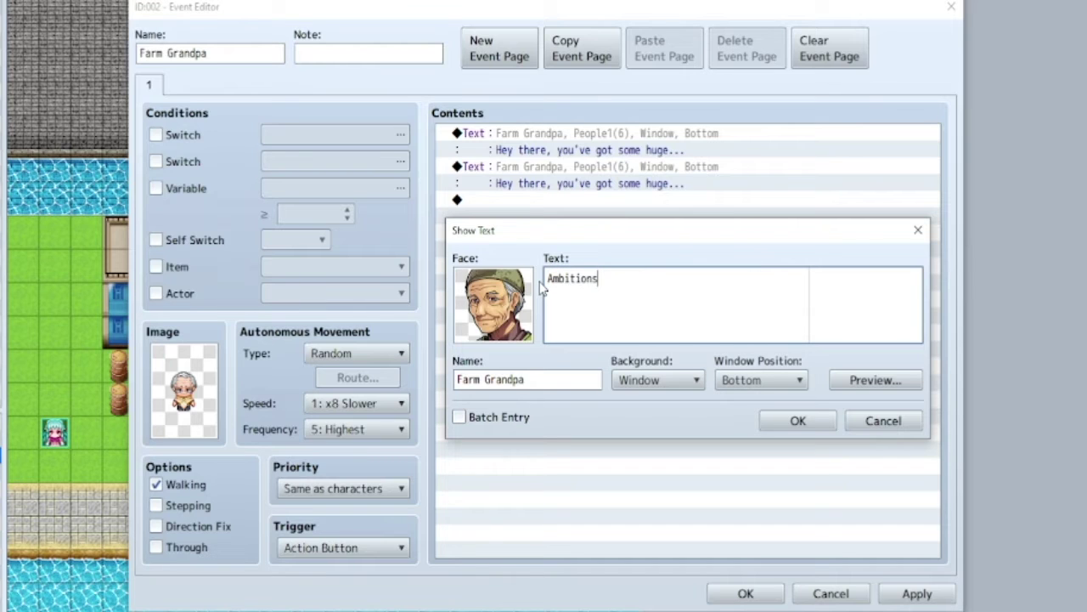
{"action": "type", "text": ". Ho ho ho!"}
{"action": "left_click", "coordinate": [774, 418]}
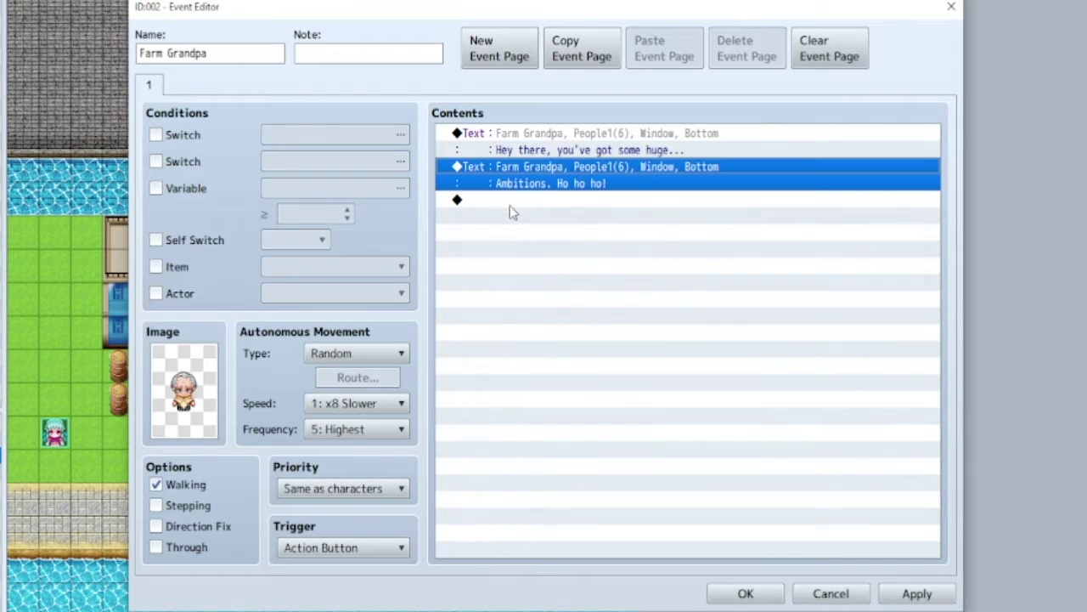
Step: Paste another copy and change its text to 'Would you like me to be your sugar daddy?'
{"action": "right_click", "coordinate": [510, 204]}
{"action": "left_click", "coordinate": [544, 300]}
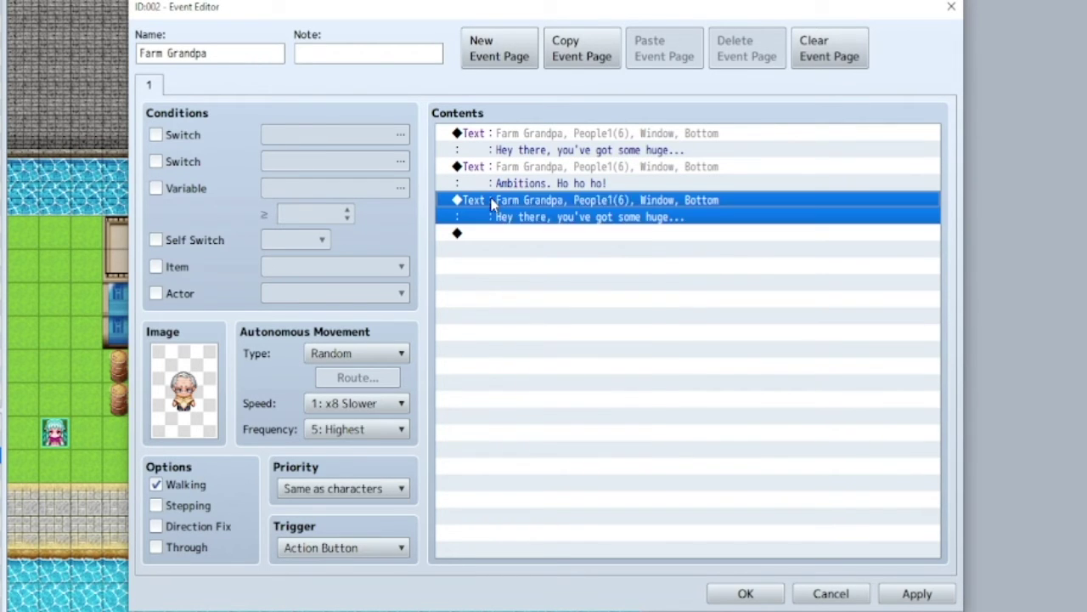
{"action": "right_click", "coordinate": [494, 204]}
{"action": "left_click", "coordinate": [537, 238]}
{"action": "left_click_drag", "start_coordinate": [761, 280], "coordinate": [525, 279]}
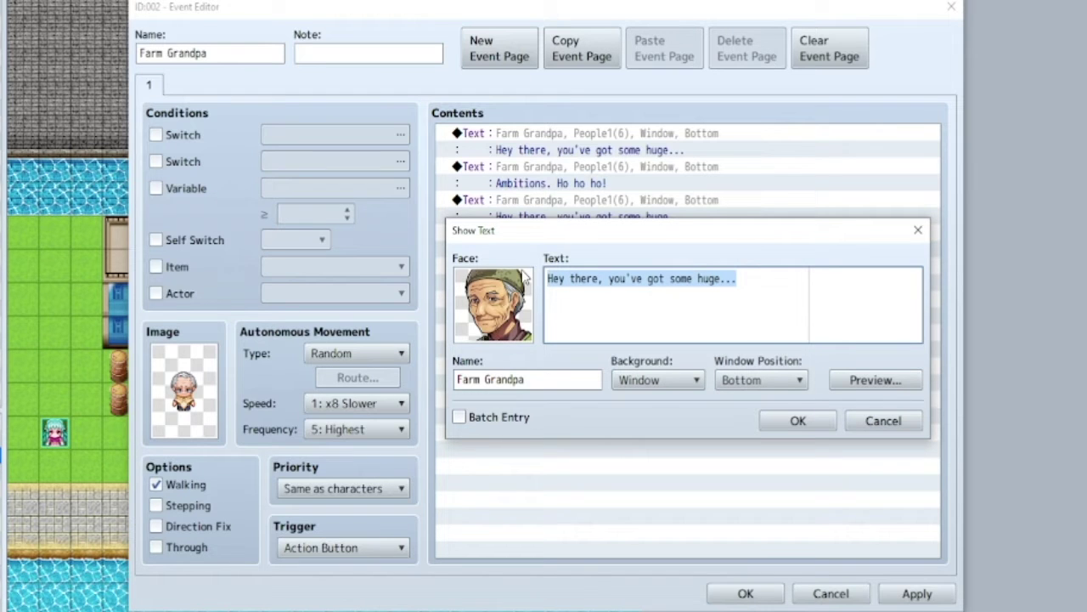
{"action": "type", "text": "Would you li"}
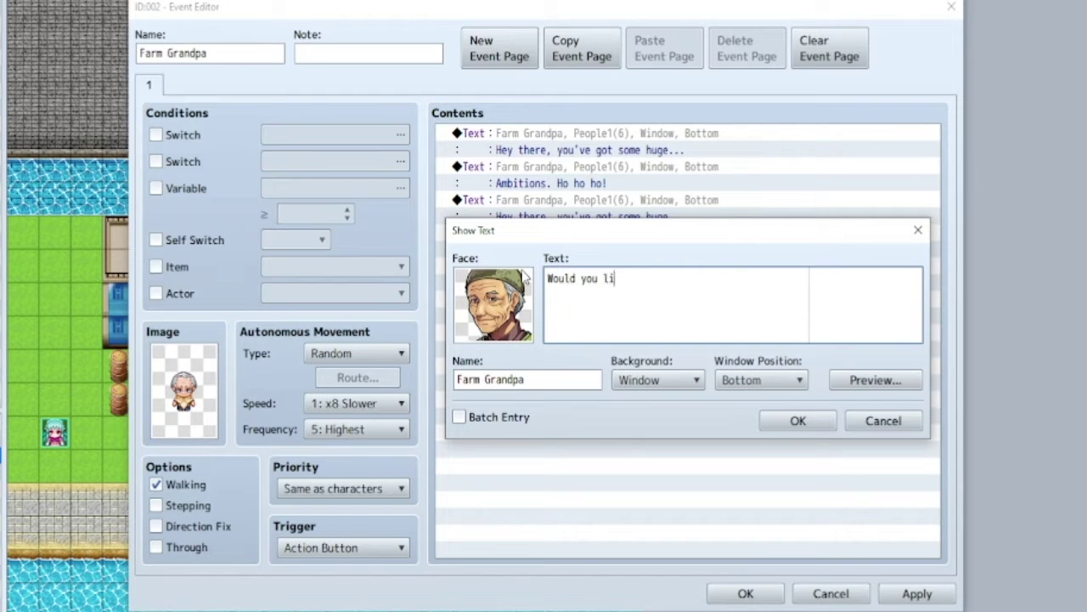
{"action": "type", "text": "ke me to be your su"}
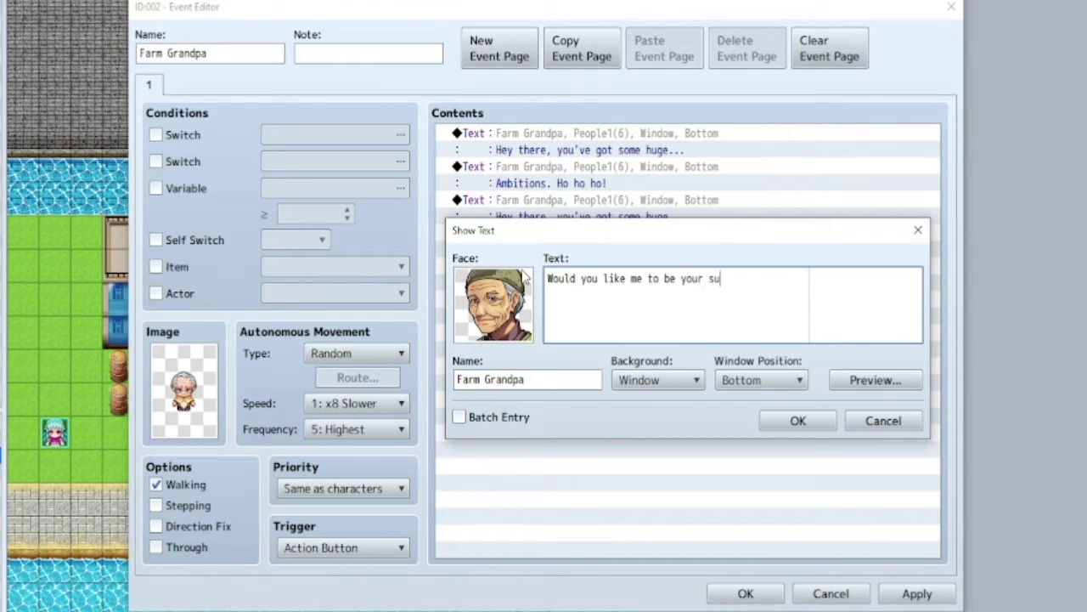
{"action": "type", "text": "gar daddy?"}
{"action": "left_click", "coordinate": [798, 420]}
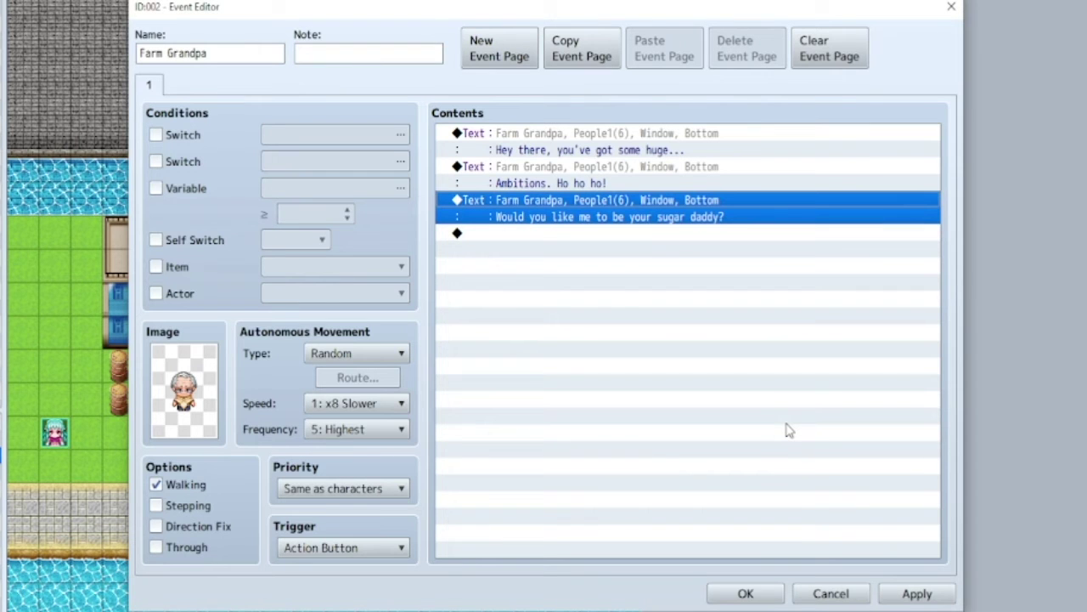
Step: Add a Show Choices command with 'Yes daddy!' and 'No you gross old man!'
{"action": "right_click", "coordinate": [500, 241]}
{"action": "key", "text": "Return"}
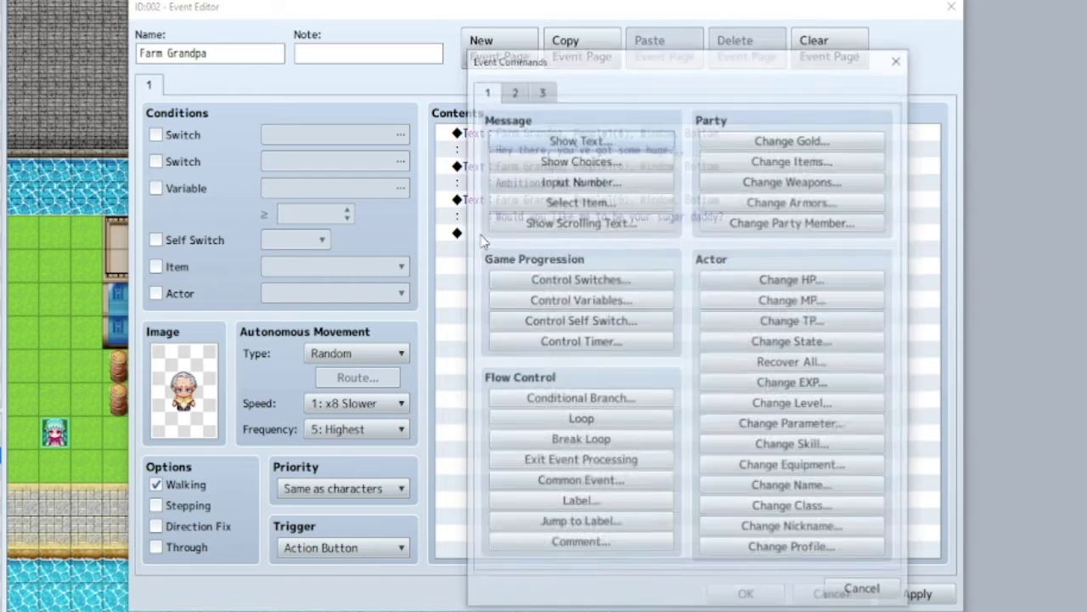
{"action": "left_click", "coordinate": [580, 159]}
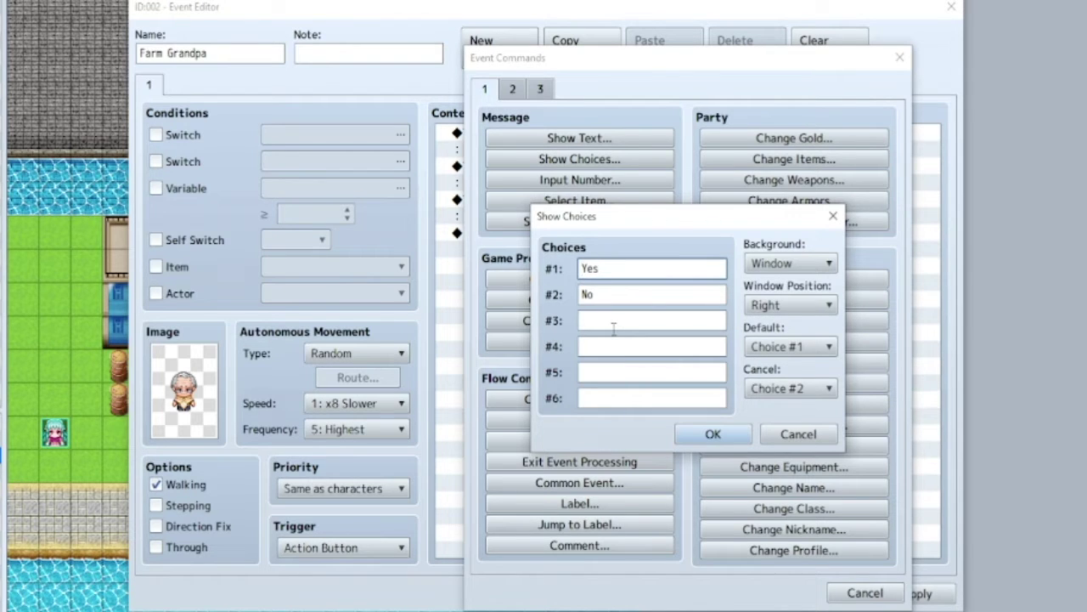
{"action": "left_click", "coordinate": [604, 269]}
{"action": "type", "text": "daddy!"}
{"action": "key", "text": "Tab"}
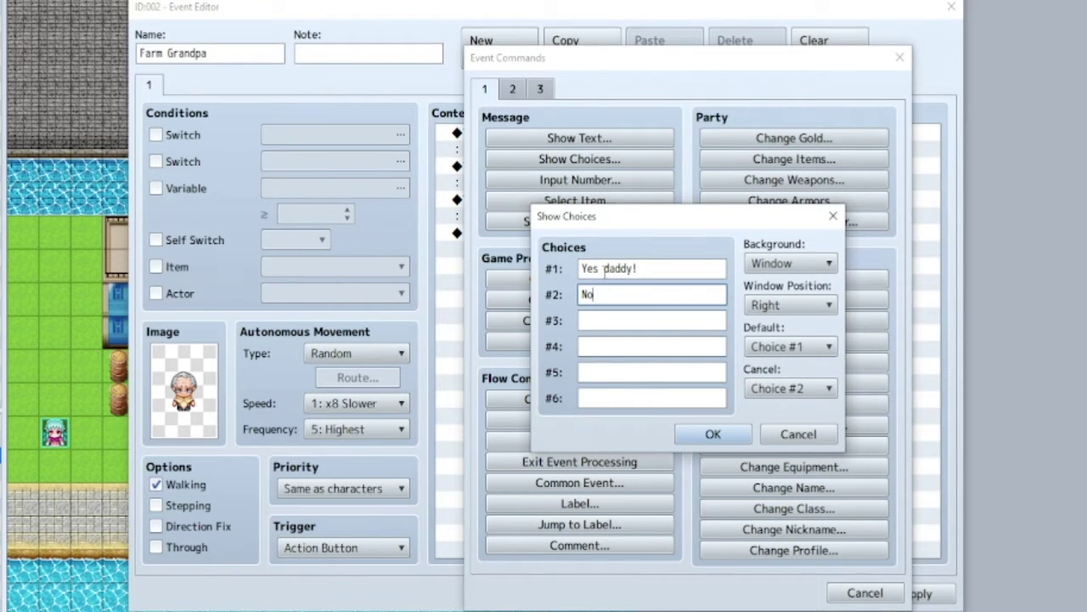
{"action": "type", "text": "you gross old man!"}
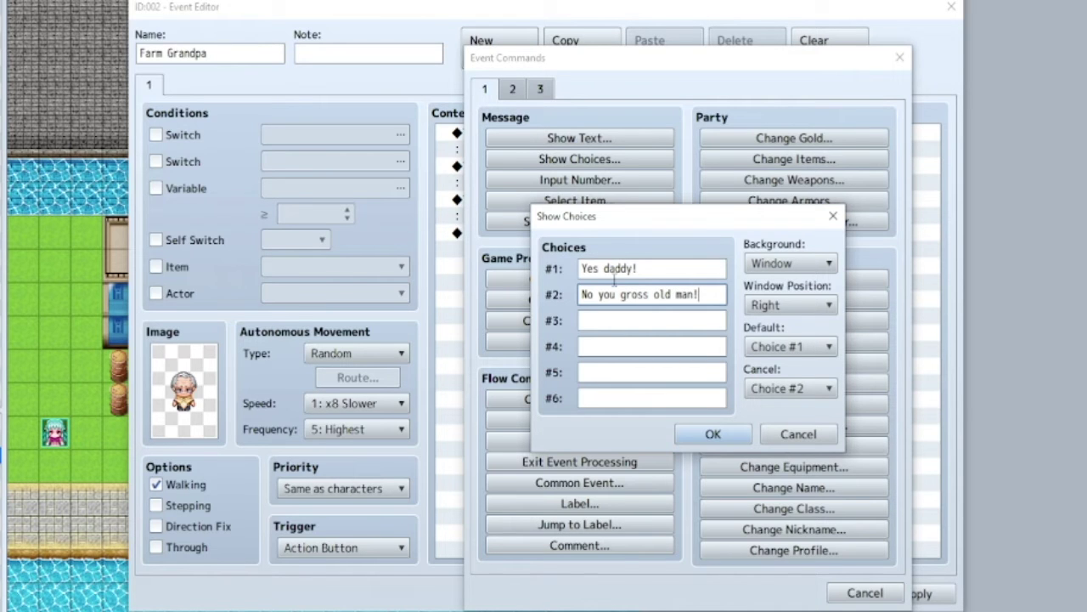
{"action": "left_click", "coordinate": [713, 433]}
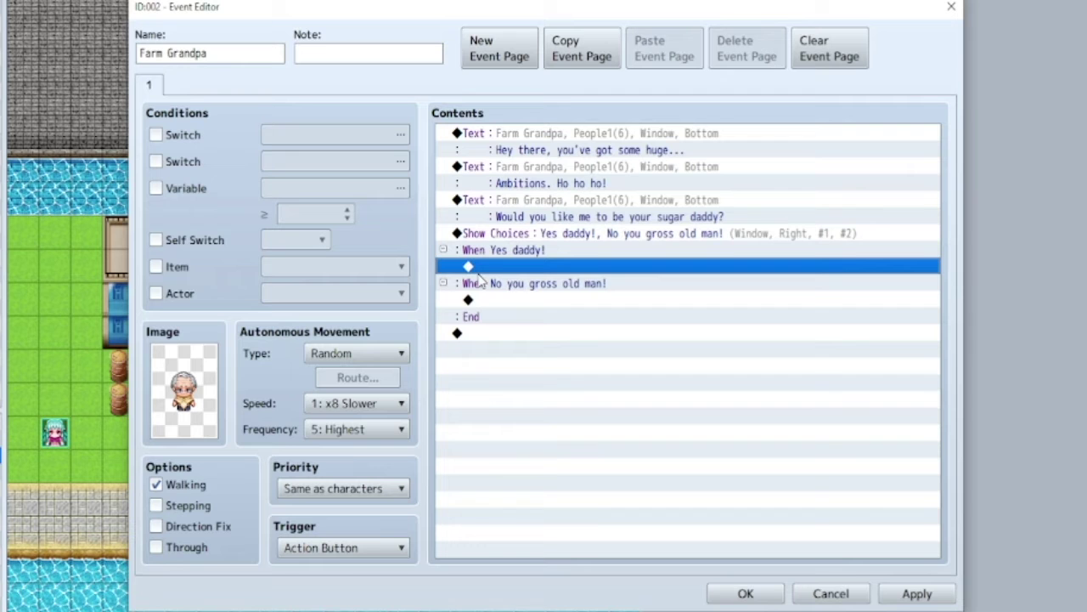
Step: Paste the copied Grandpa message into the Yes daddy! branch and open it for editing
{"action": "double_click", "coordinate": [502, 268]}
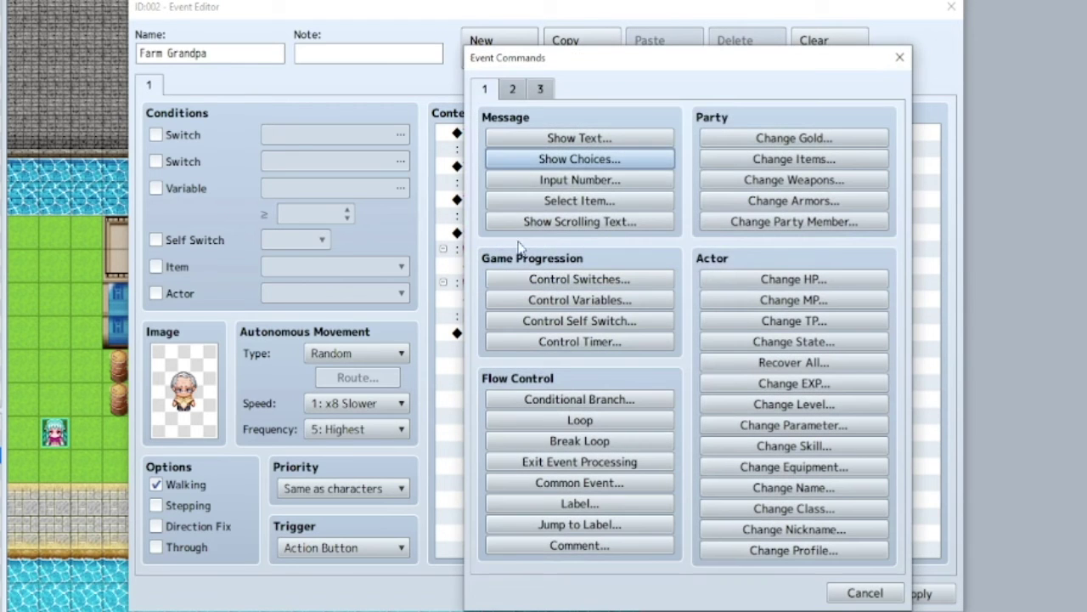
{"action": "left_click", "coordinate": [563, 139]}
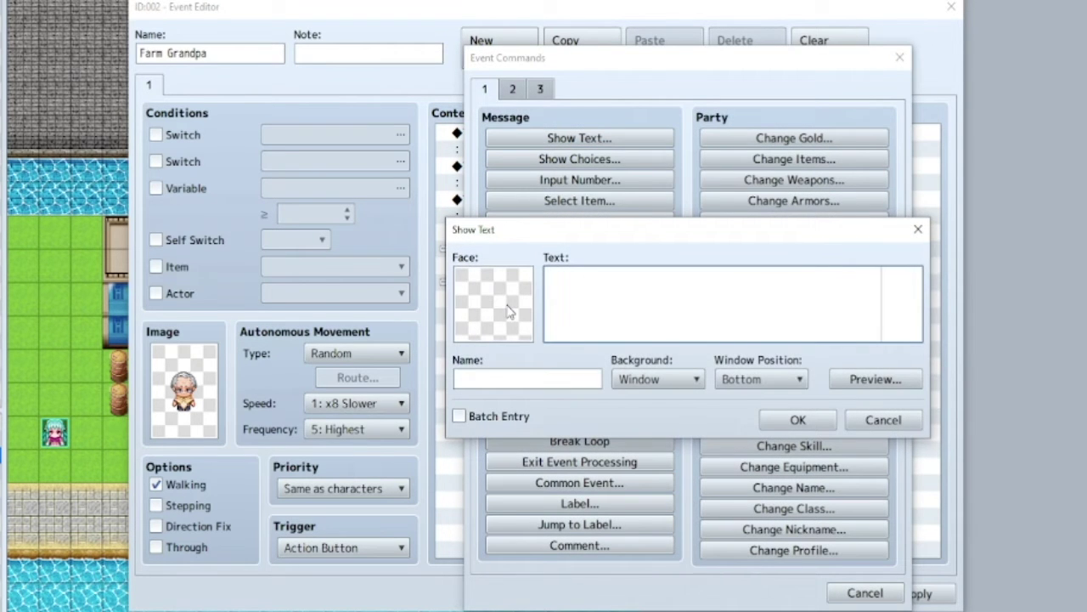
{"action": "left_click", "coordinate": [798, 420]}
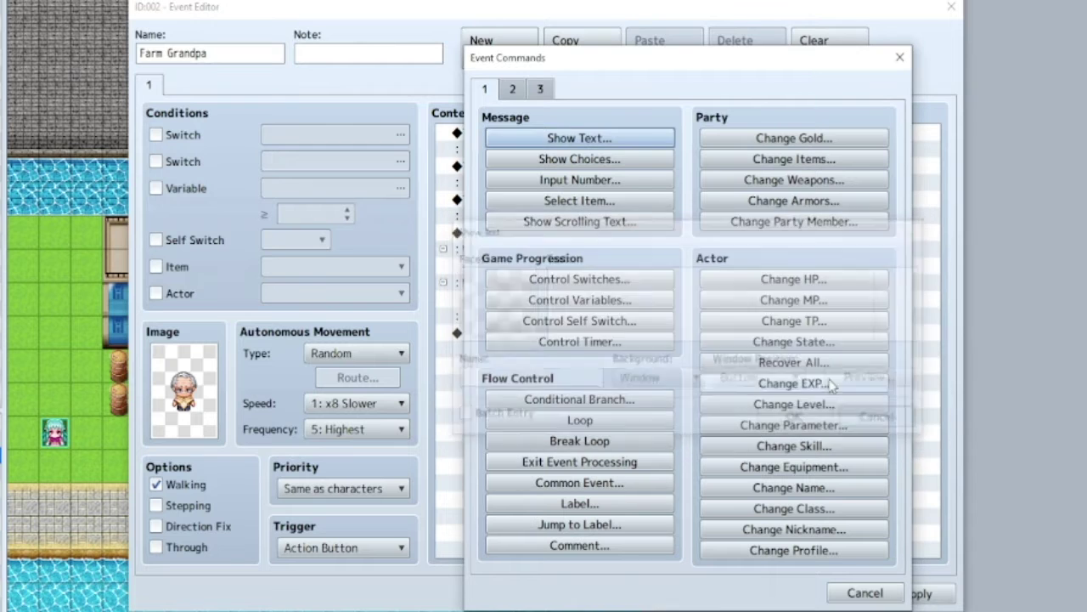
{"action": "left_click", "coordinate": [899, 57]}
{"action": "right_click", "coordinate": [536, 267]}
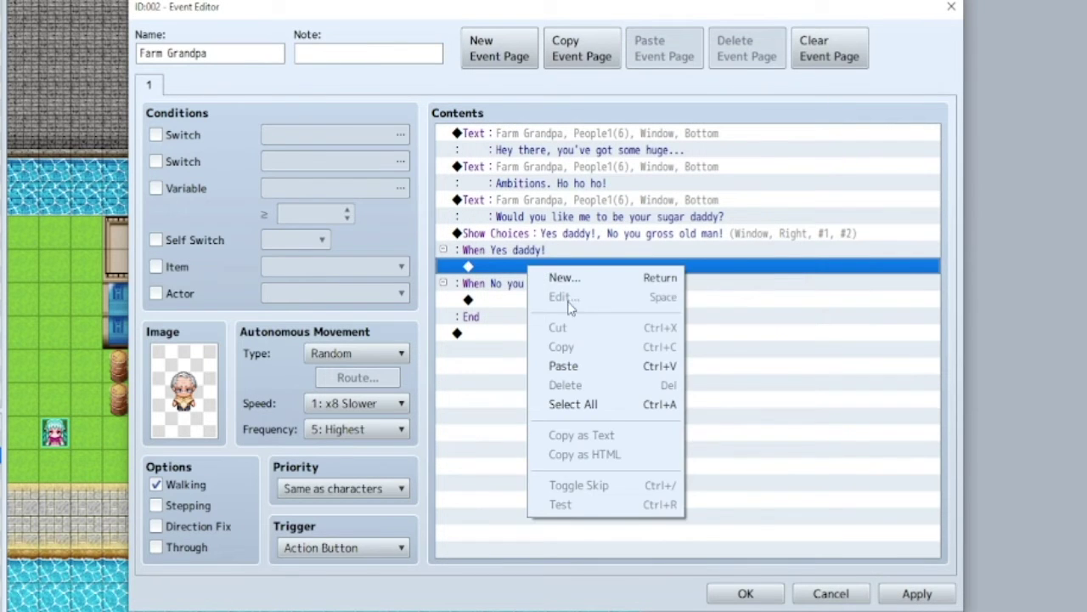
{"action": "left_click", "coordinate": [568, 362]}
{"action": "right_click", "coordinate": [536, 267]}
{"action": "left_click", "coordinate": [569, 292]}
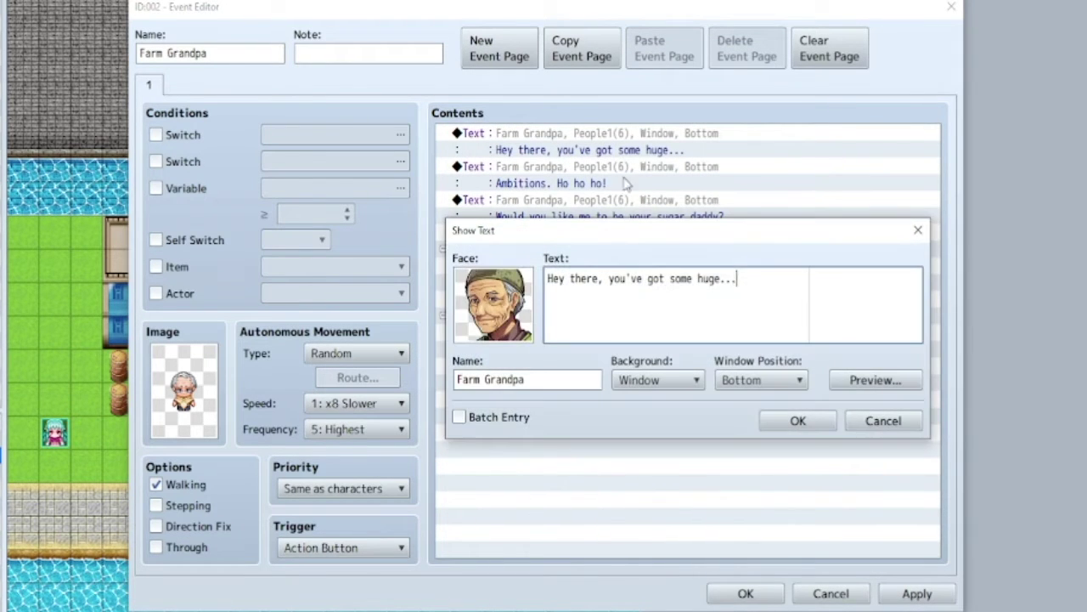
Step: Rewrite the pasted message as 'Oh yeah! I'm gonna make it rain!'
{"action": "key", "text": "ctrl+a"}
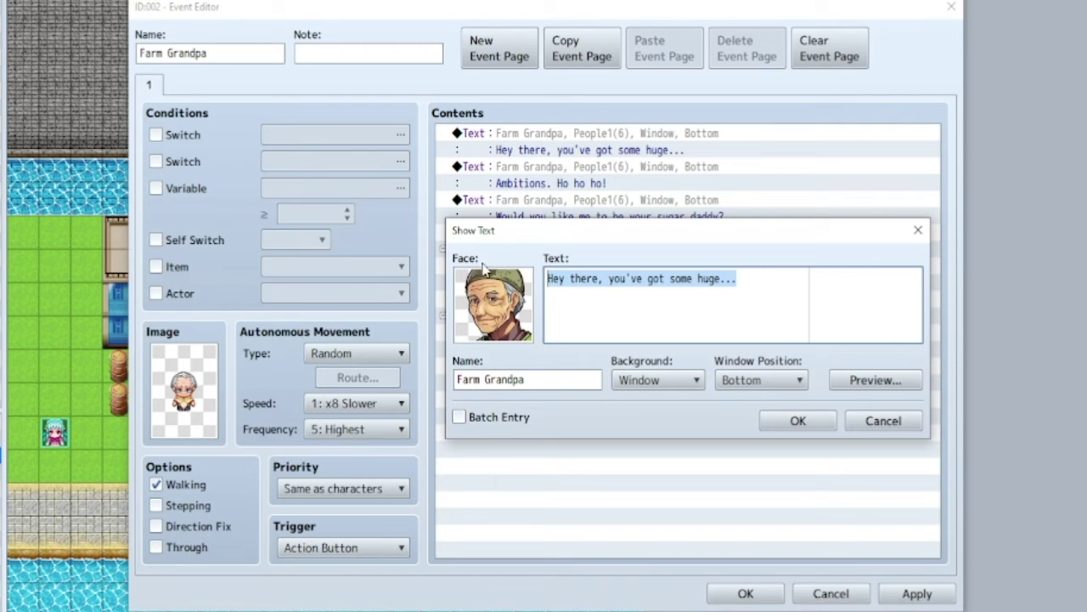
{"action": "type", "text": "Oh ty"}
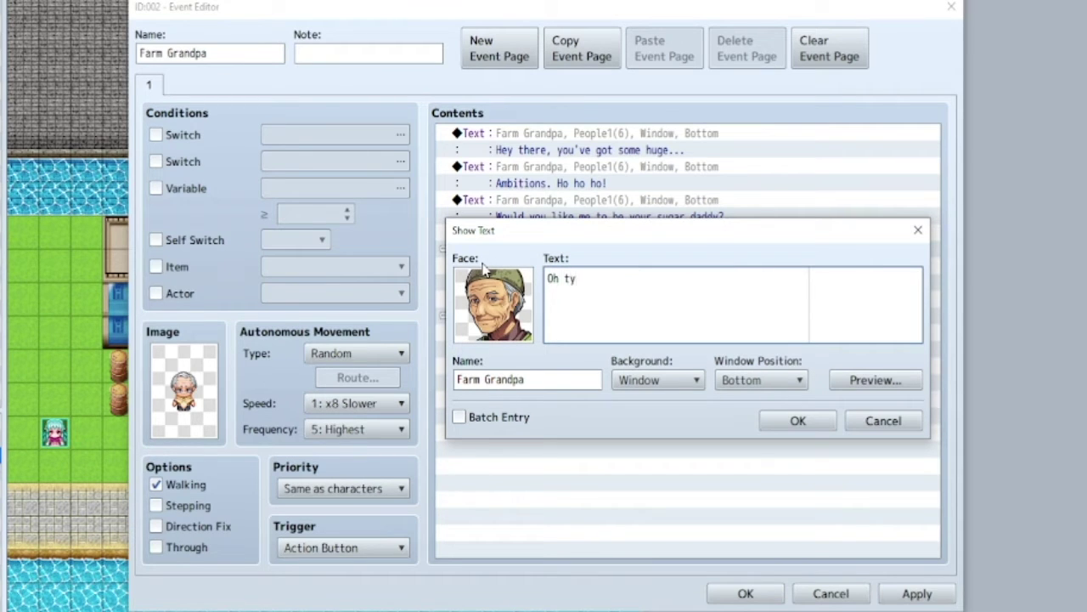
{"action": "key", "text": "BackSpace"}
{"action": "key", "text": "BackSpace"}
{"action": "type", "text": "yea"}
{"action": "type", "text": "h! HEre"}
{"action": "key", "text": "BackSpace"}
{"action": "key", "text": "BackSpace"}
{"action": "key", "text": "BackSpace"}
{"action": "type", "text": "I'm gonna ma"}
{"action": "type", "text": "ke i"}
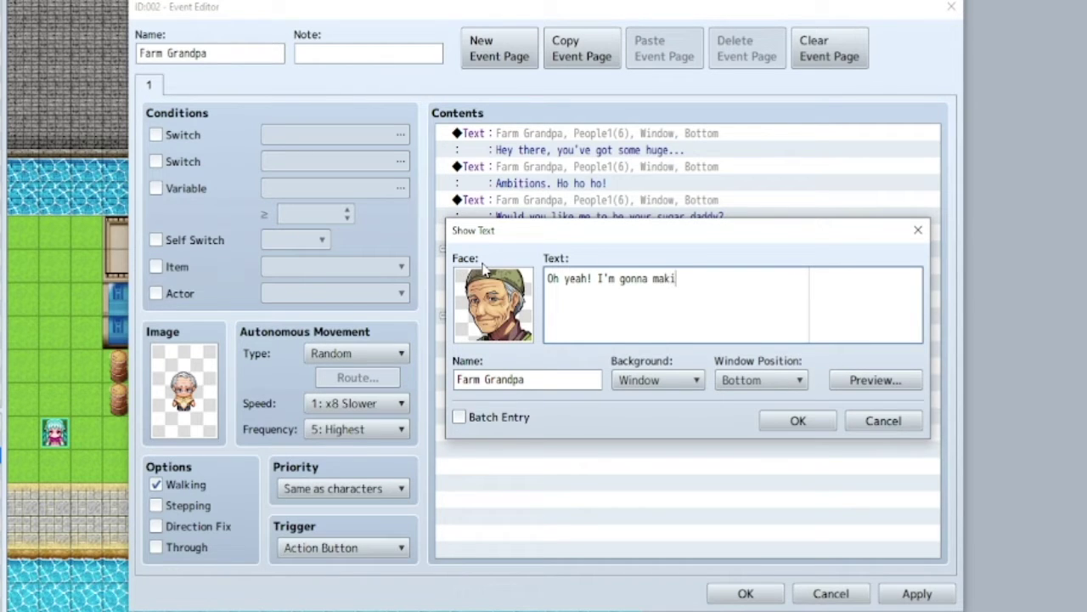
{"action": "key", "text": "BackSpace"}
{"action": "type", "text": "e it rain!"}
{"action": "left_click", "coordinate": [774, 421]}
{"action": "right_click", "coordinate": [554, 302]}
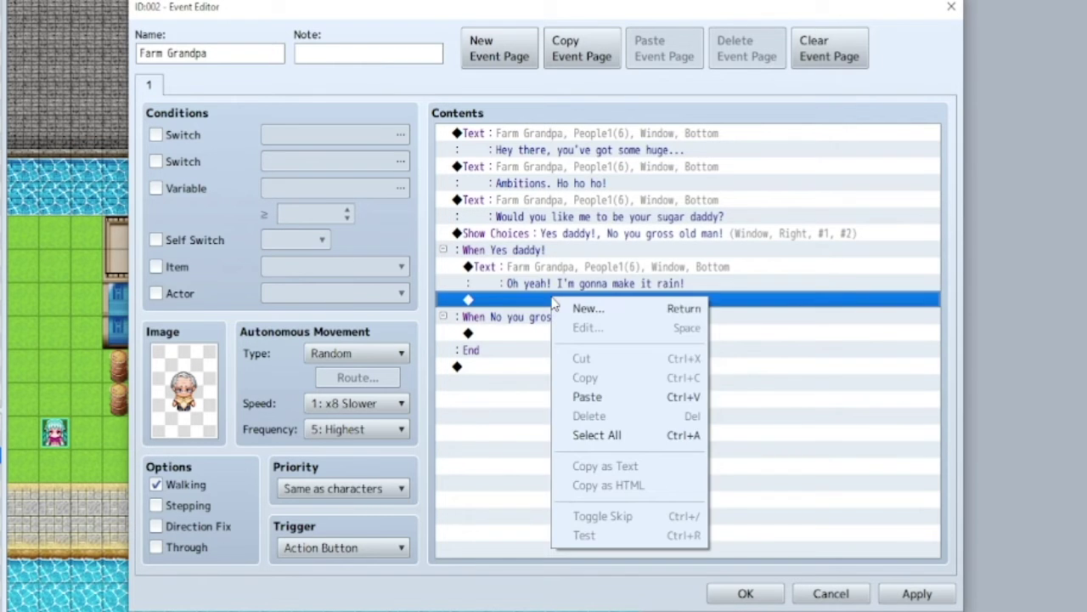
Step: Add a faceless narration message 'Farm Grandpa has given you 120 Dollaz!' after the reply
{"action": "left_click", "coordinate": [582, 309]}
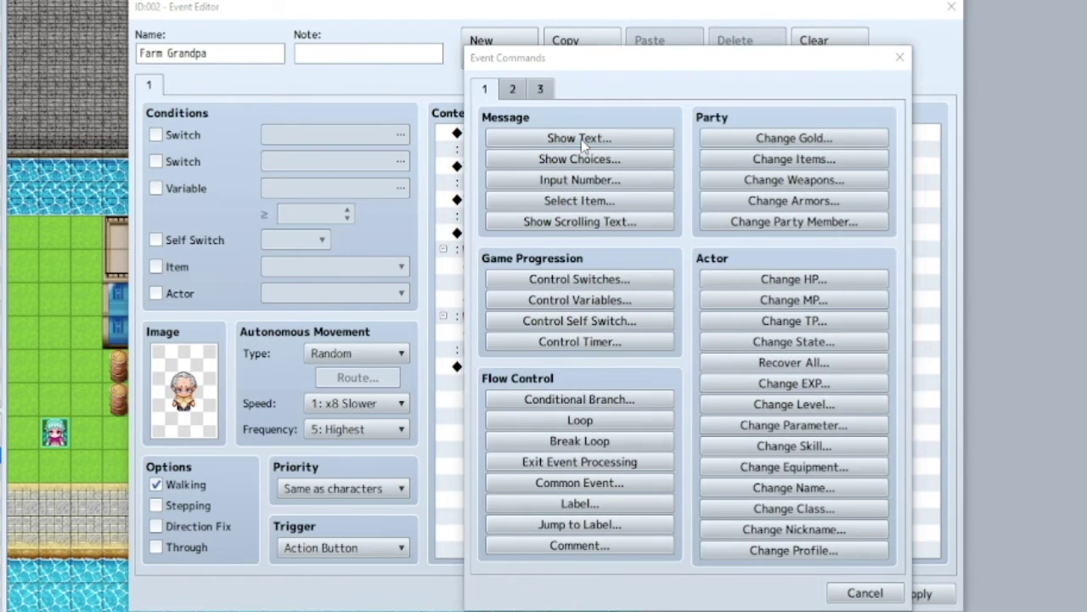
{"action": "left_click", "coordinate": [581, 139]}
{"action": "type", "text": "S"}
{"action": "key", "text": "BackSpace"}
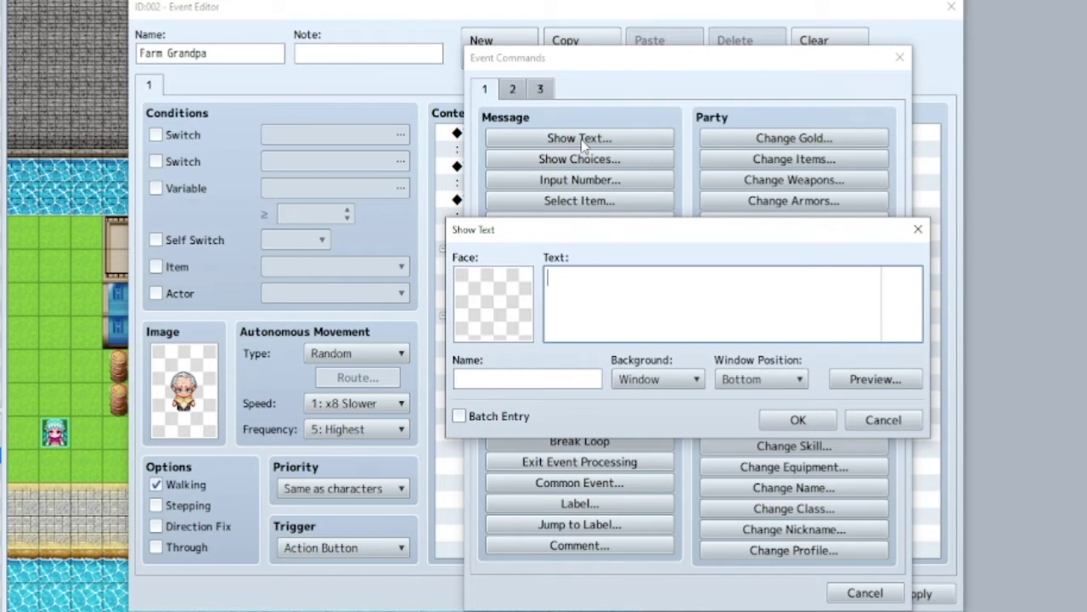
{"action": "type", "text": "Farm Grandpa has give nyou"}
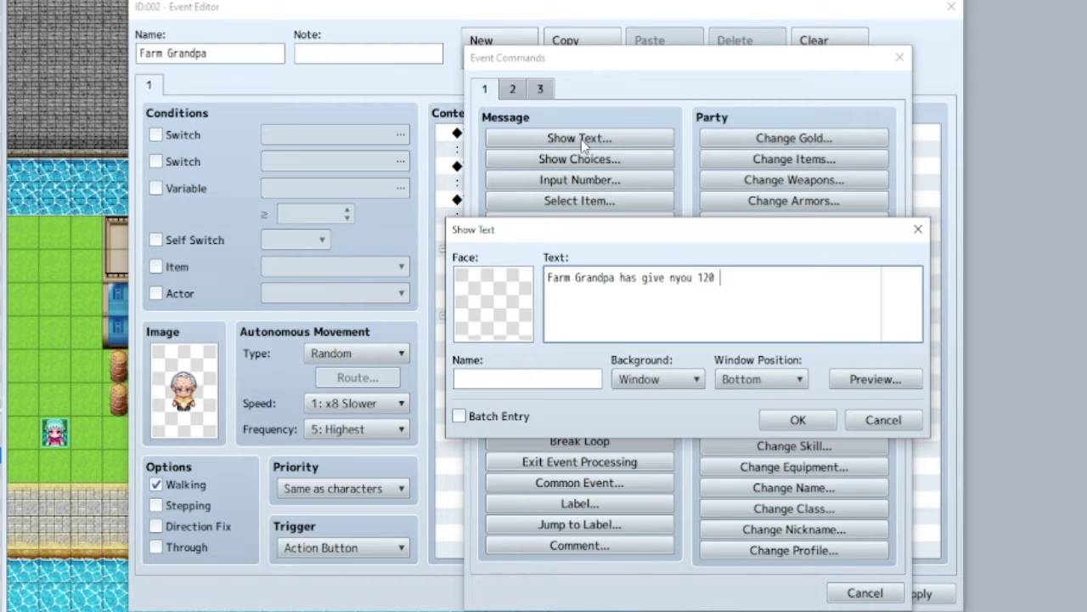
{"action": "type", "text": "120 Dollaz!"}
{"action": "left_click", "coordinate": [797, 420]}
{"action": "right_click", "coordinate": [548, 341]}
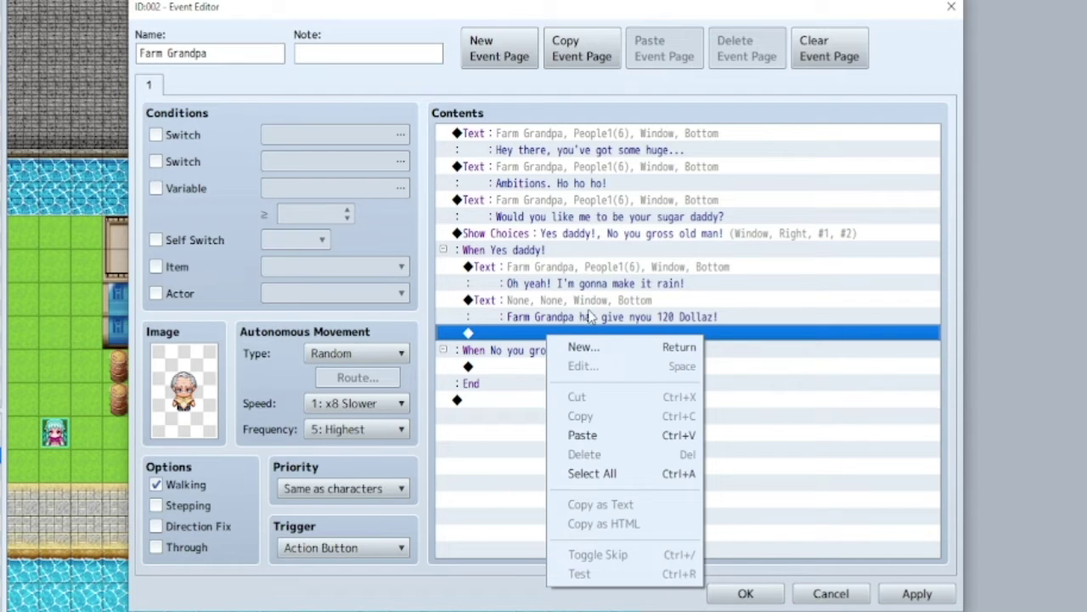
Step: Fix the 'give nyou' typo in the narration so it reads 'given you'
{"action": "right_click", "coordinate": [642, 313]}
{"action": "left_click", "coordinate": [663, 338]}
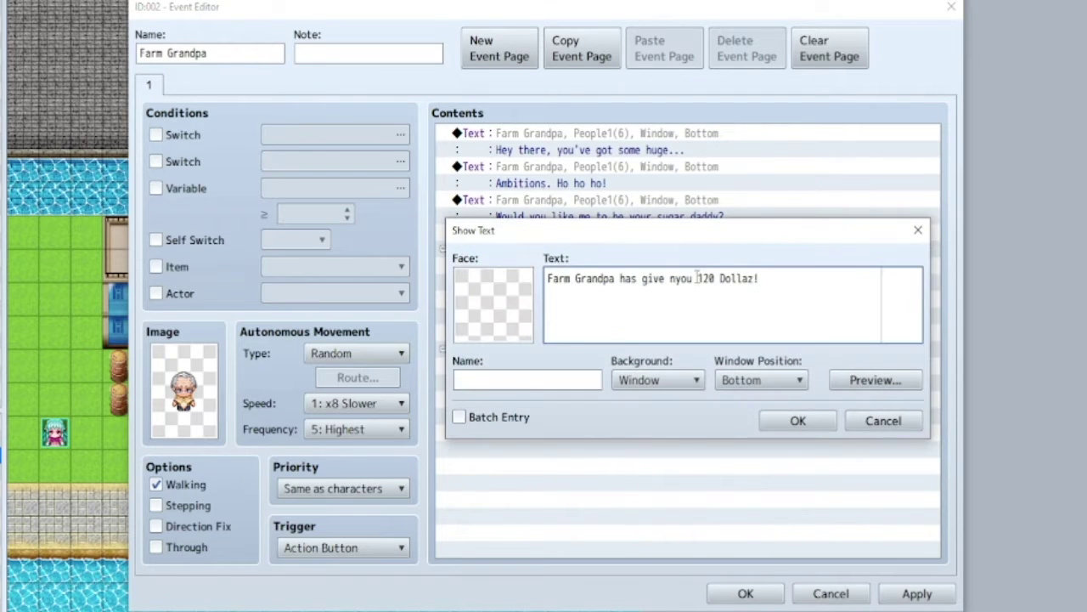
{"action": "left_click", "coordinate": [678, 279]}
{"action": "key", "text": "BackSpace"}
{"action": "key", "text": "BackSpace"}
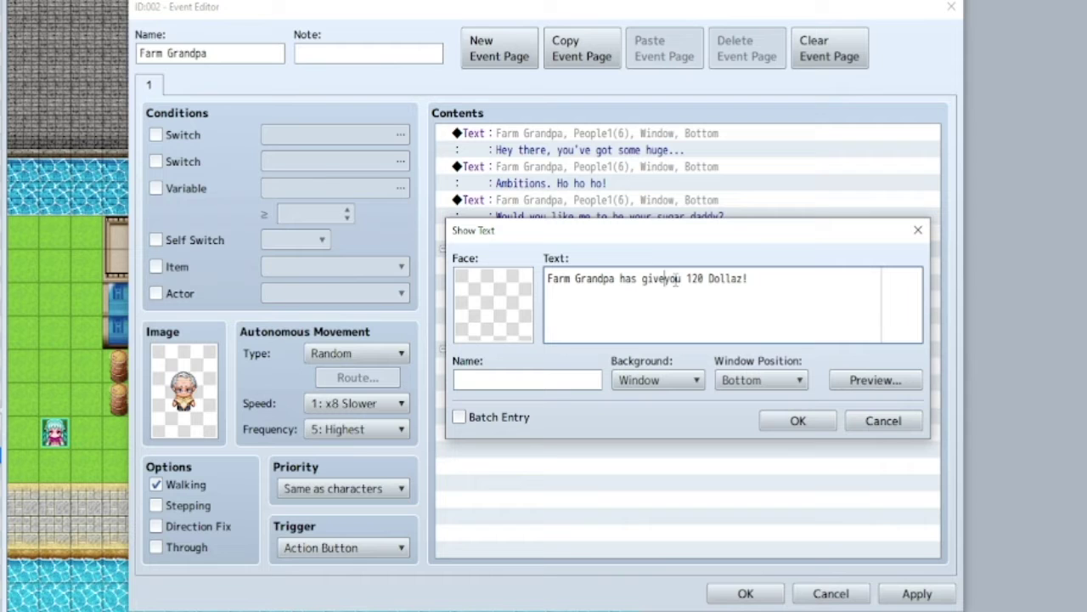
{"action": "key", "text": "alt+space"}
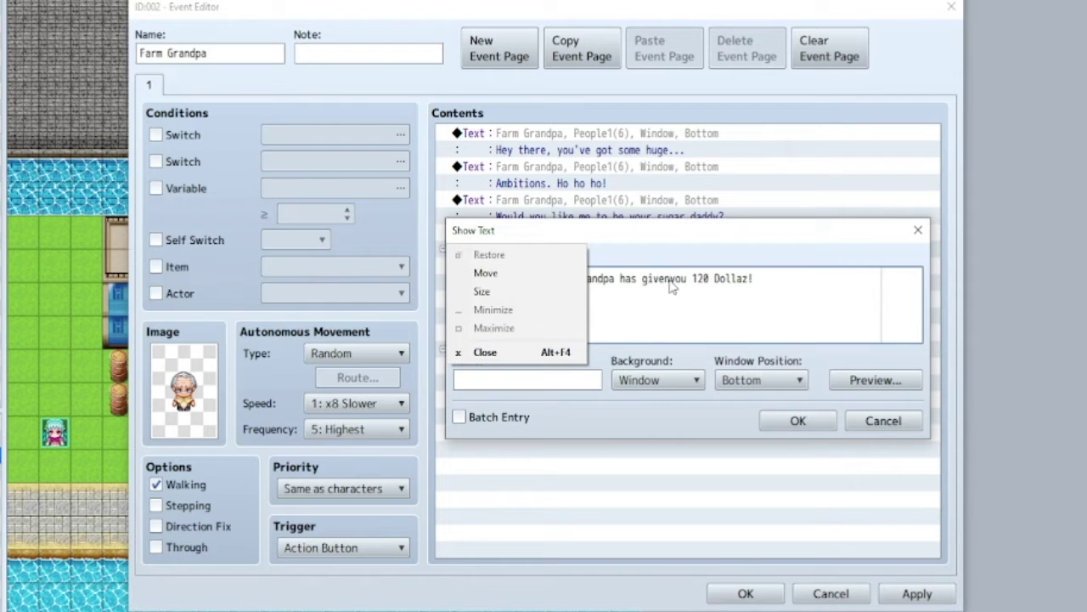
{"action": "key", "text": "Escape"}
{"action": "type", "text": "n"}
{"action": "left_click", "coordinate": [797, 420]}
{"action": "left_click", "coordinate": [528, 333]}
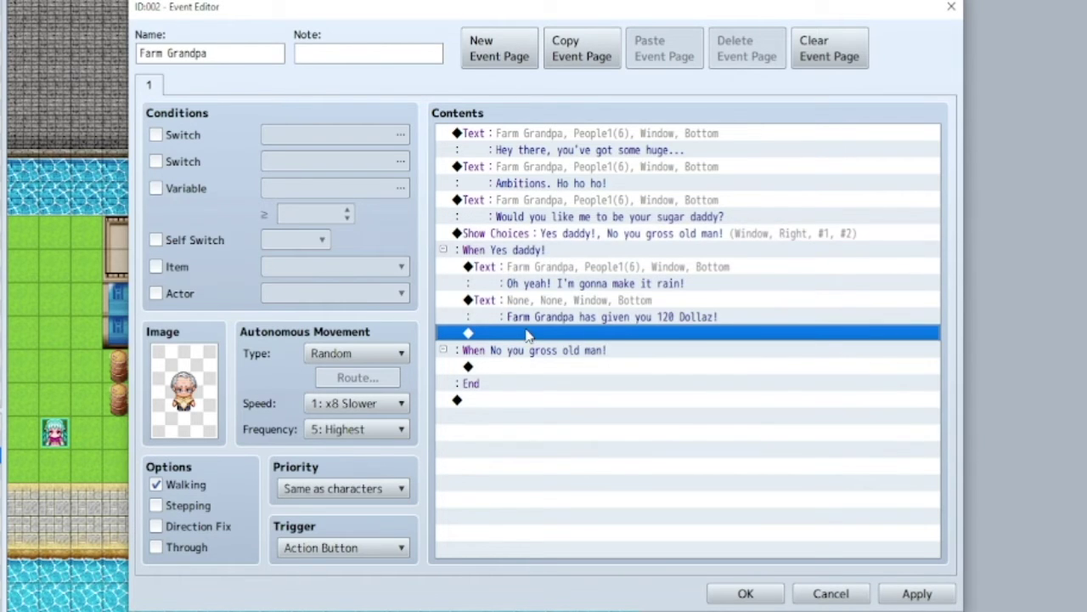
Step: Add a Change Gold command increasing gold by a constant 120
{"action": "right_click", "coordinate": [530, 335]}
{"action": "left_click", "coordinate": [544, 344]}
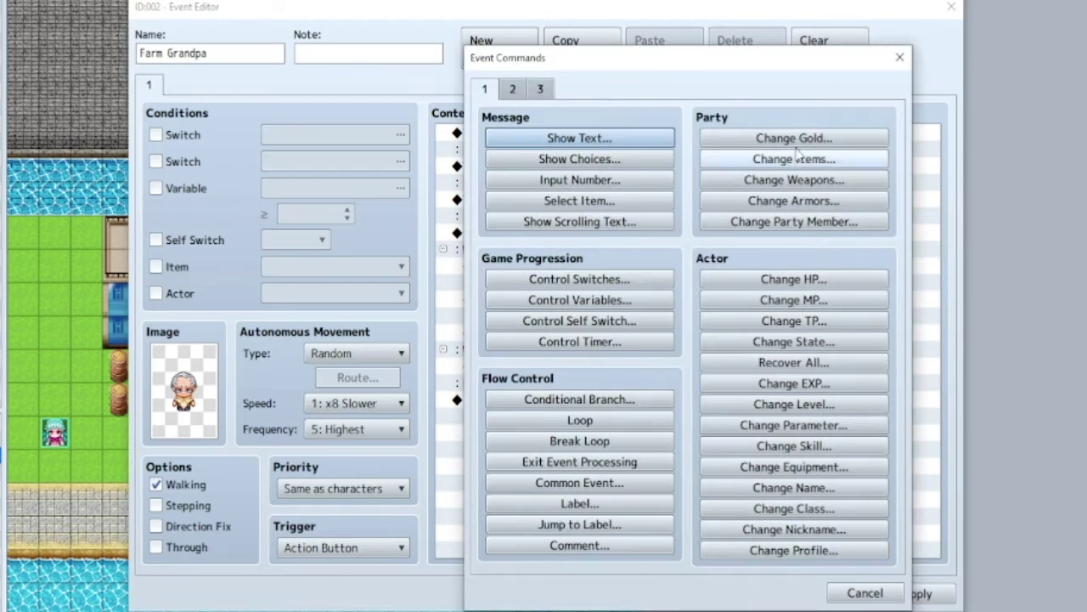
{"action": "left_click", "coordinate": [804, 141]}
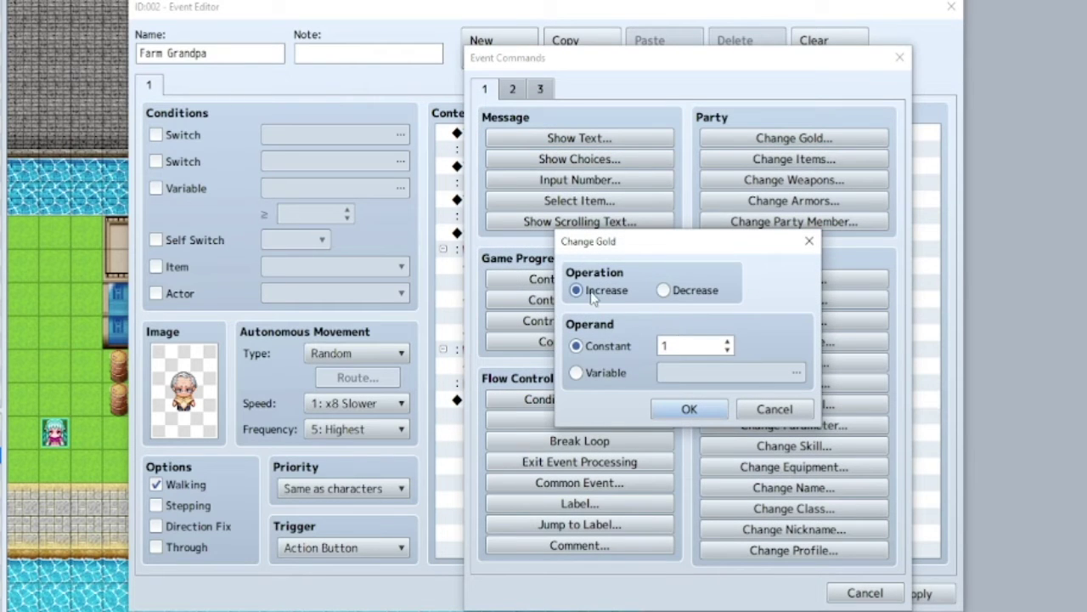
{"action": "double_click", "coordinate": [705, 345]}
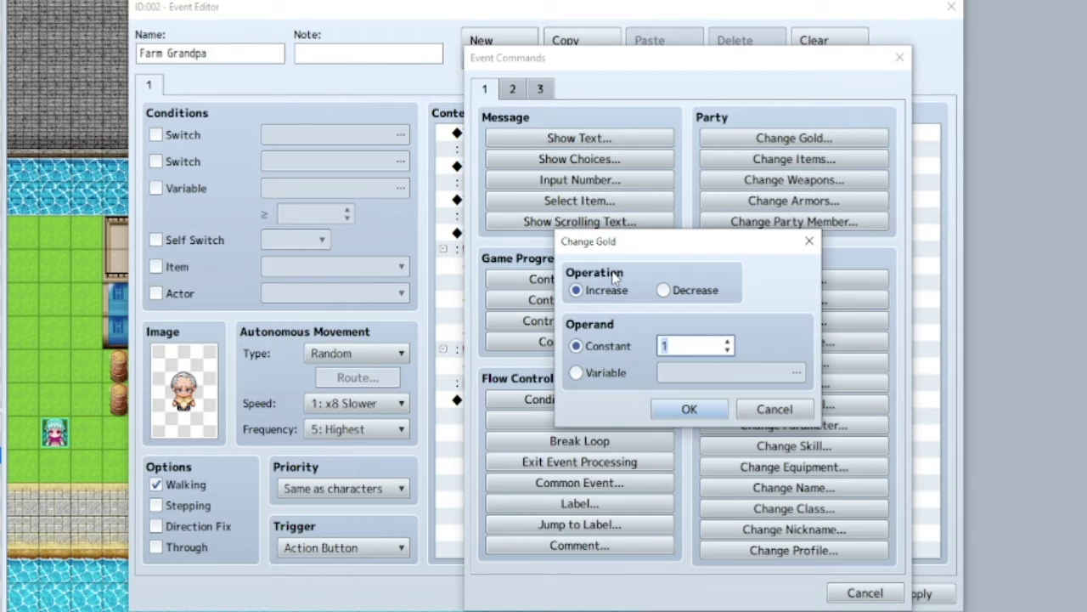
{"action": "type", "text": "120"}
{"action": "key", "text": "Return"}
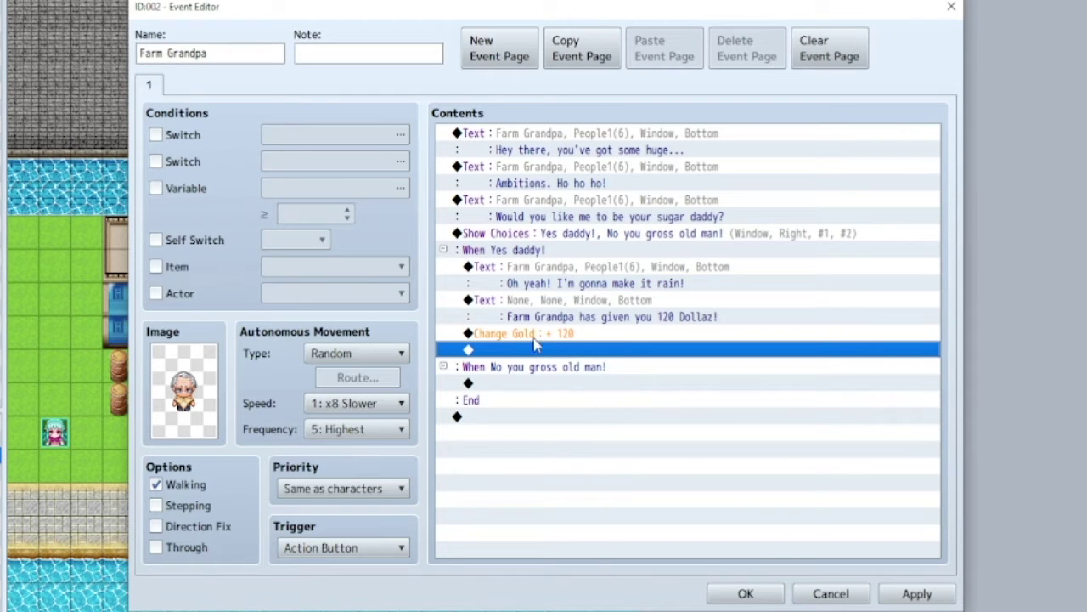
Step: Paste the copied message into the No branch and change its text to 'Suit yourself!'
{"action": "right_click", "coordinate": [546, 390]}
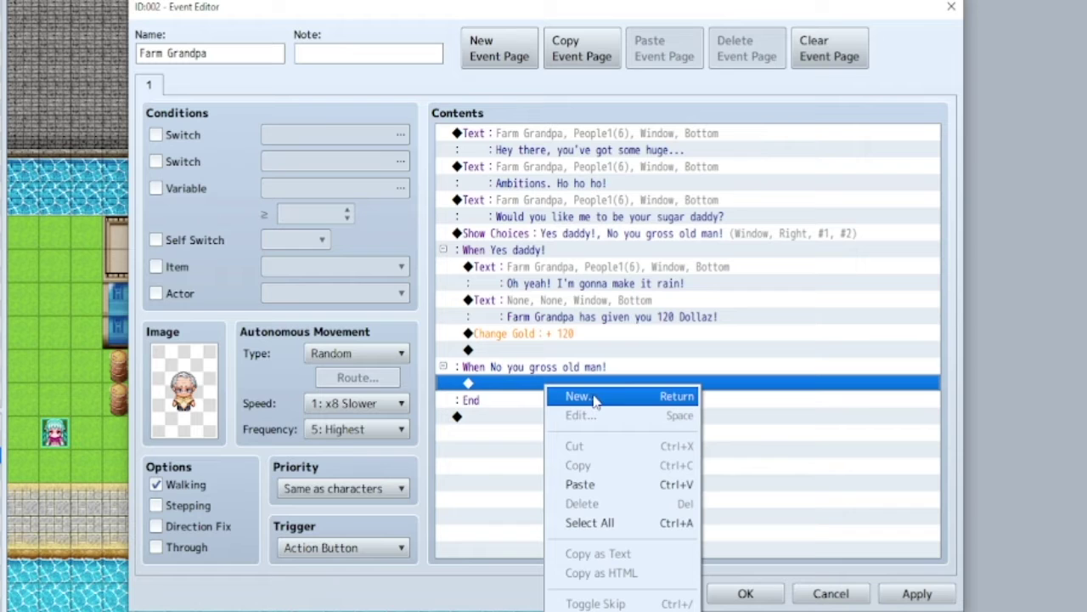
{"action": "right_click", "coordinate": [492, 390]}
{"action": "left_click", "coordinate": [563, 484]}
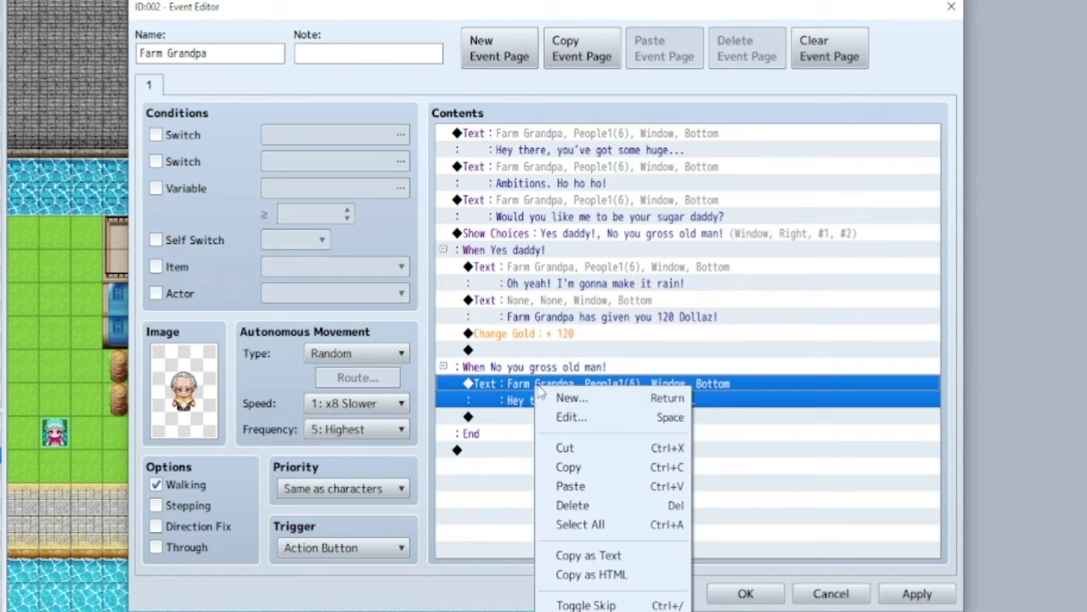
{"action": "left_click", "coordinate": [571, 416]}
{"action": "key", "text": "ctrl+a"}
{"action": "key", "text": "BackSpace"}
{"action": "type", "text": "Sui"}
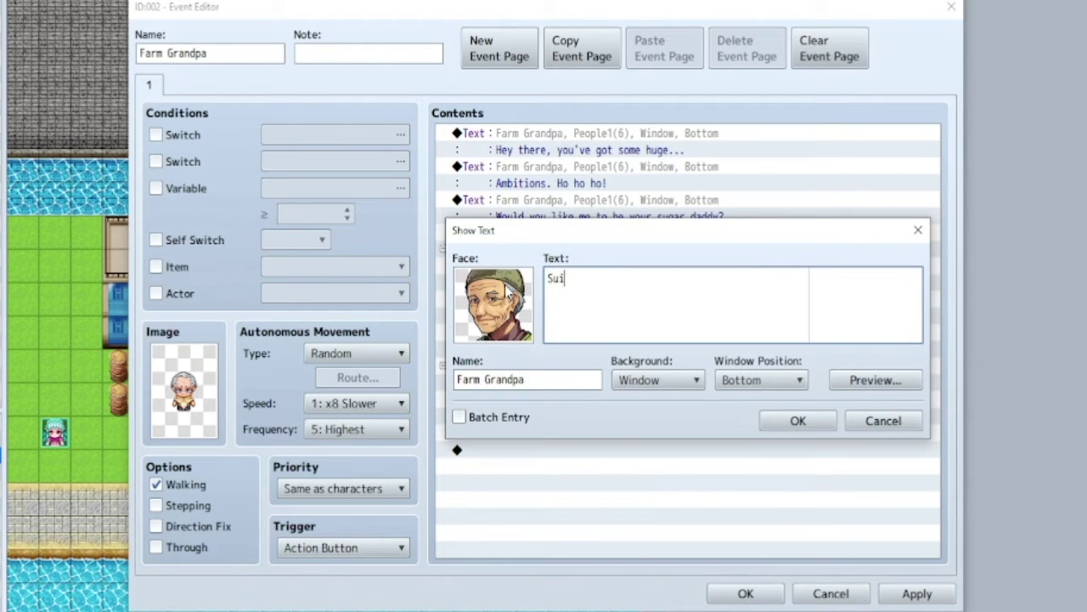
{"action": "type", "text": "t yourself!"}
{"action": "left_click", "coordinate": [799, 421]}
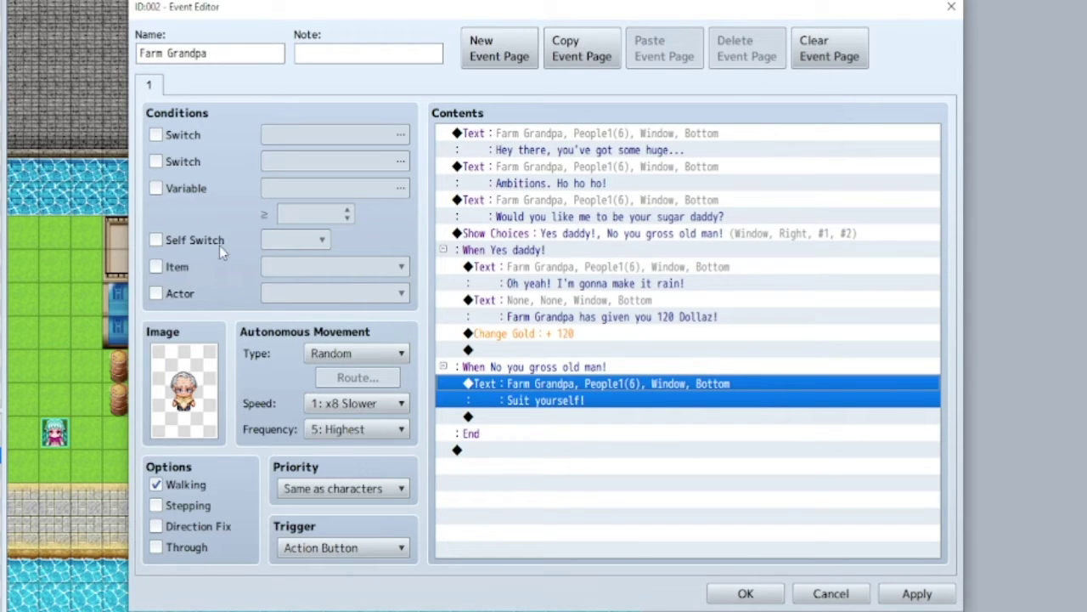
{"action": "left_click", "coordinate": [156, 241]}
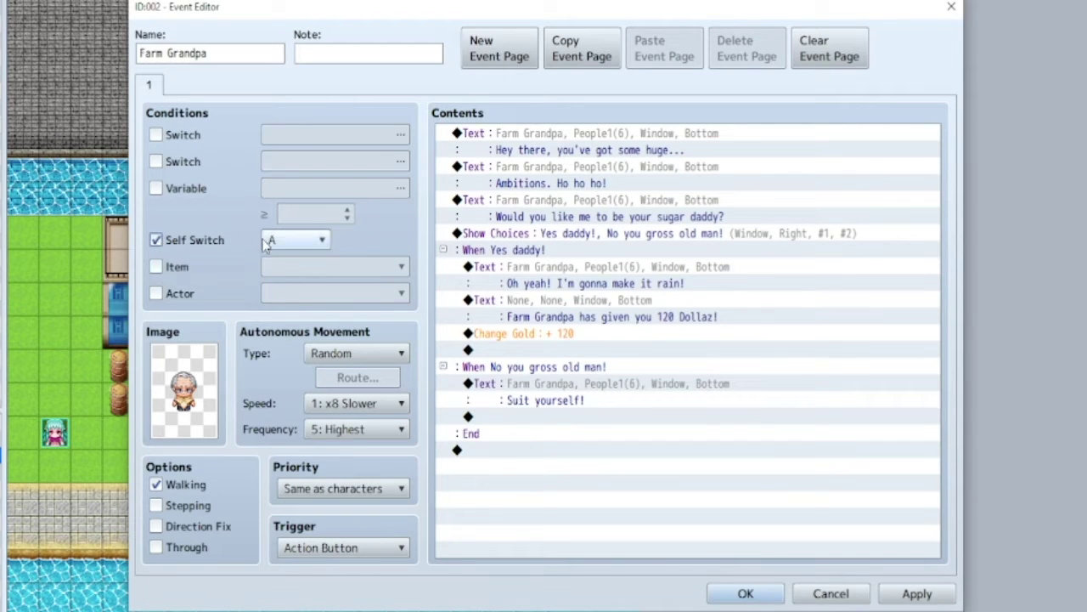
{"action": "left_click", "coordinate": [156, 240]}
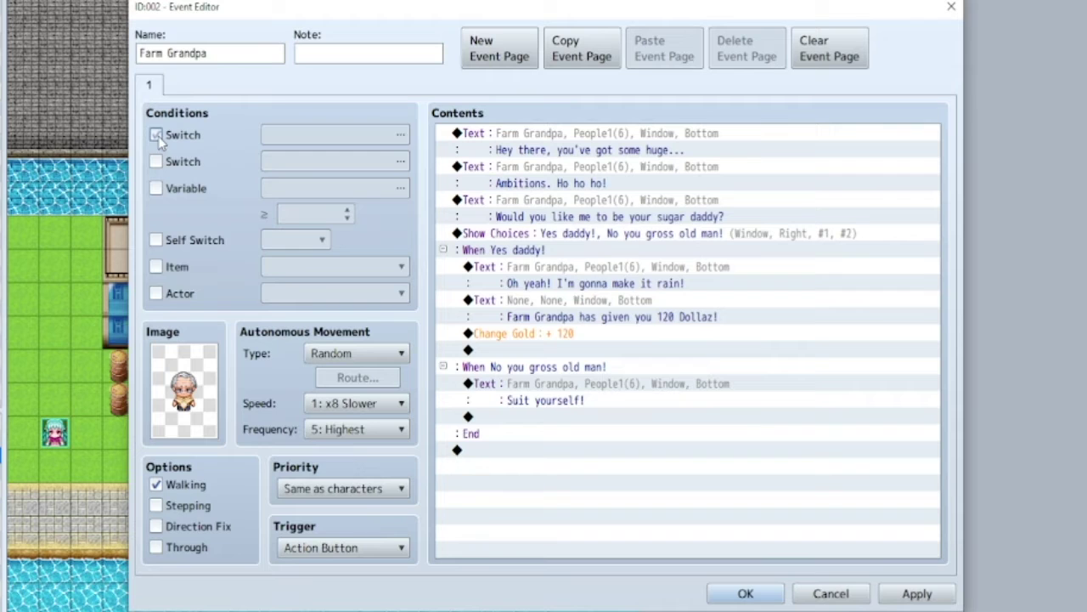
{"action": "left_click", "coordinate": [157, 135]}
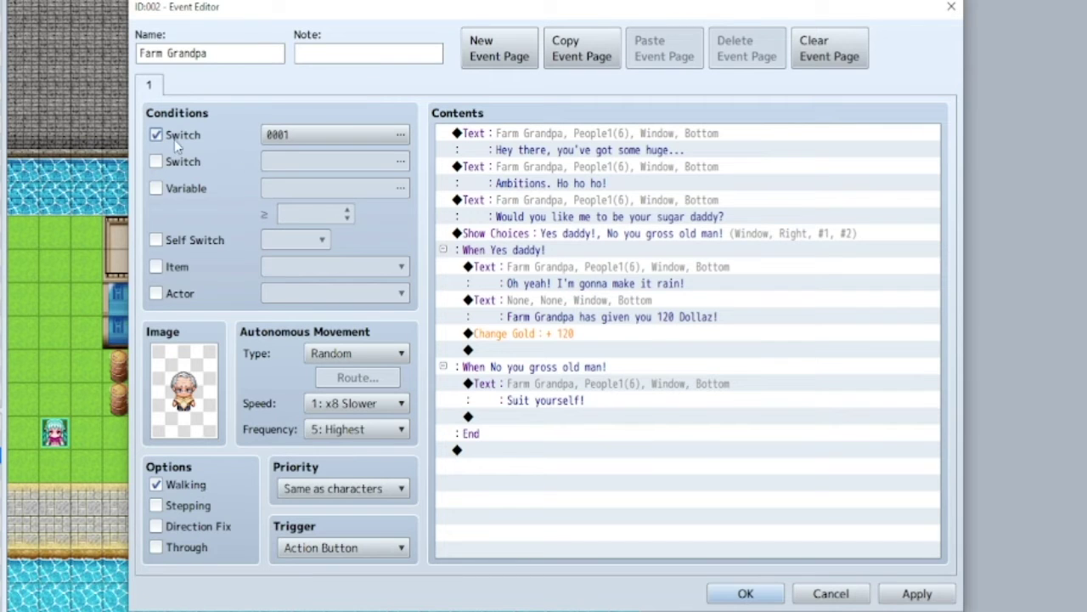
{"action": "left_click", "coordinate": [175, 138]}
{"action": "left_click", "coordinate": [157, 240]}
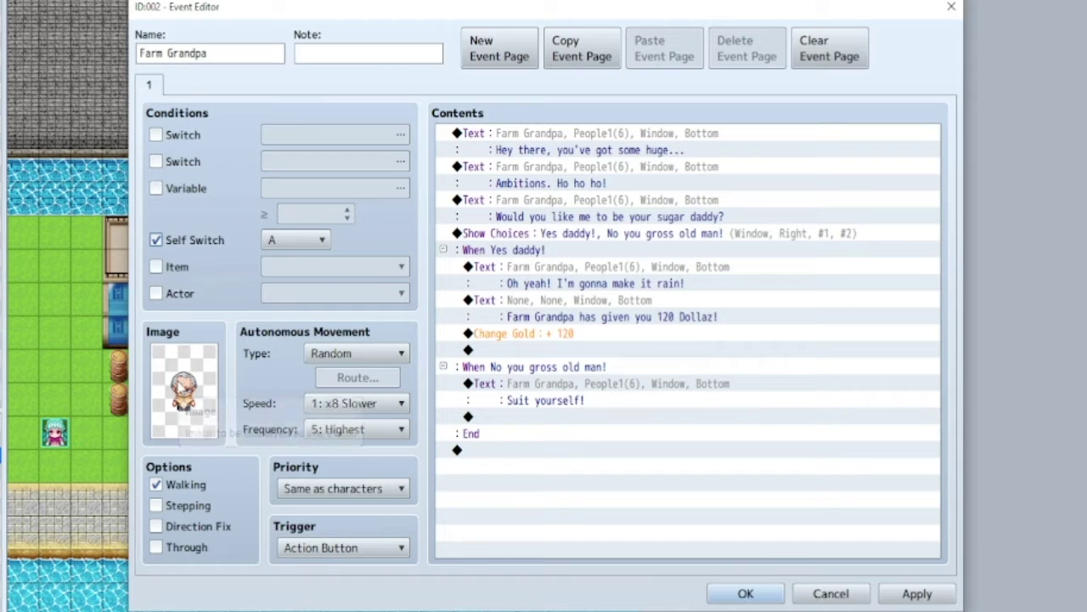
{"action": "left_click", "coordinate": [289, 245]}
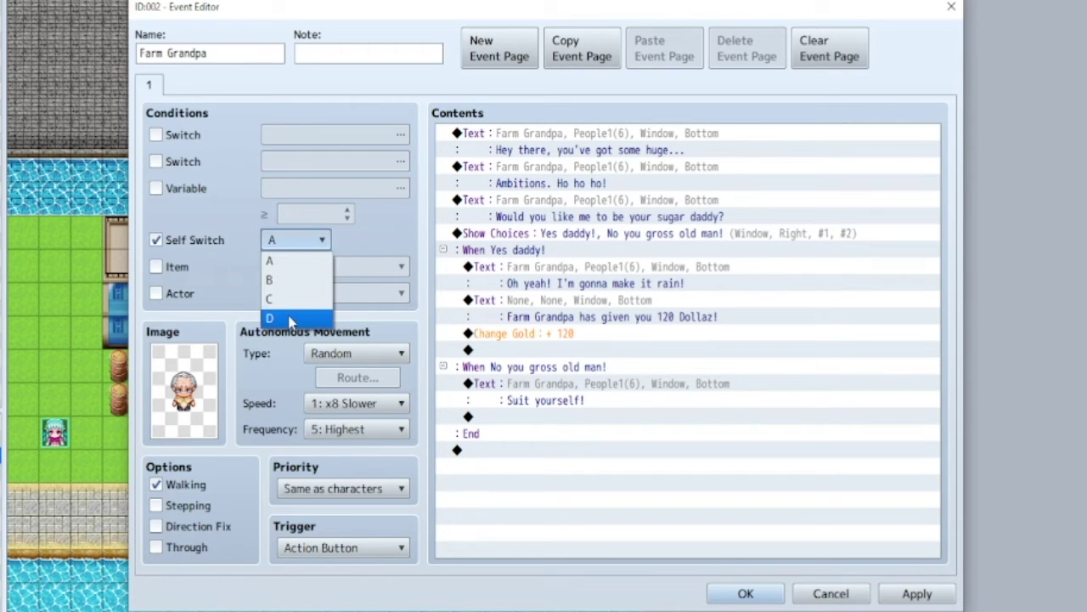
{"action": "left_click", "coordinate": [283, 258]}
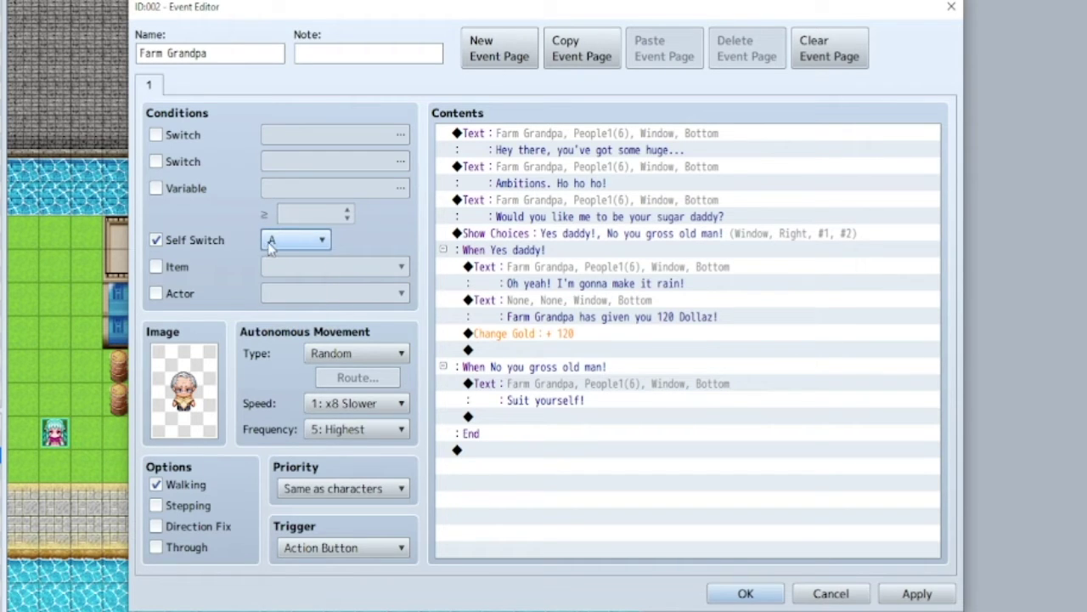
{"action": "left_click", "coordinate": [156, 240]}
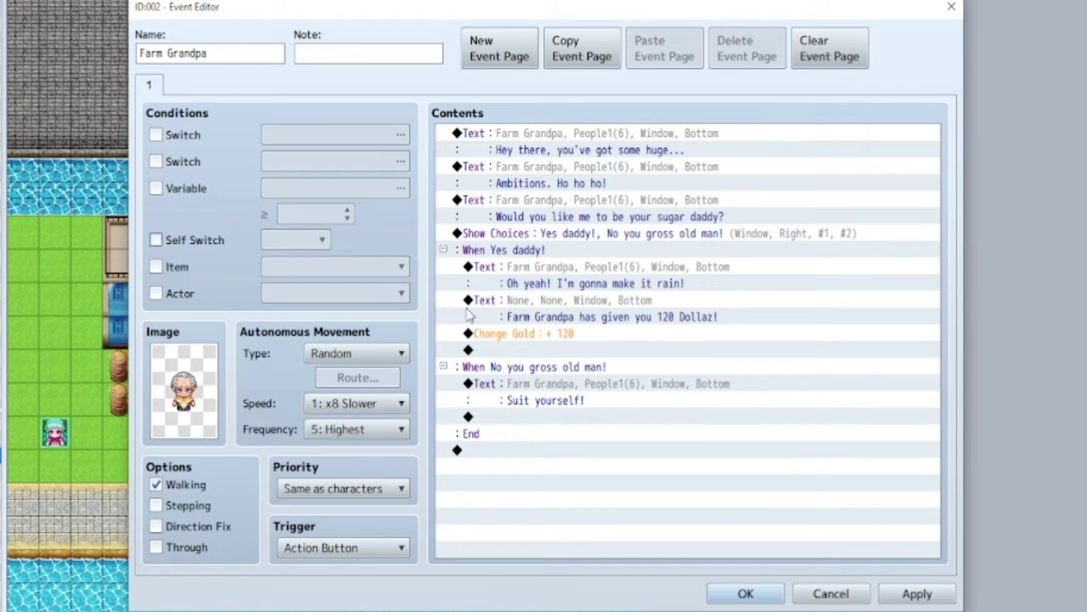
Step: Add Control Self Switch A = ON after the gold change in the Yes branch
{"action": "left_click", "coordinate": [514, 350]}
{"action": "right_click", "coordinate": [515, 352]}
{"action": "left_click", "coordinate": [542, 362]}
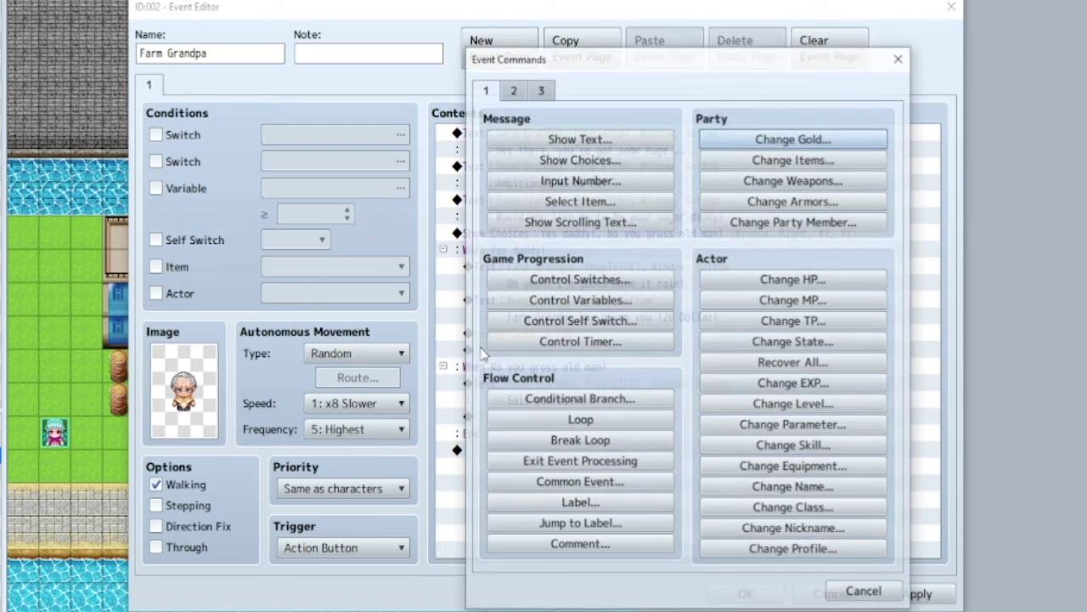
{"action": "left_click", "coordinate": [567, 324]}
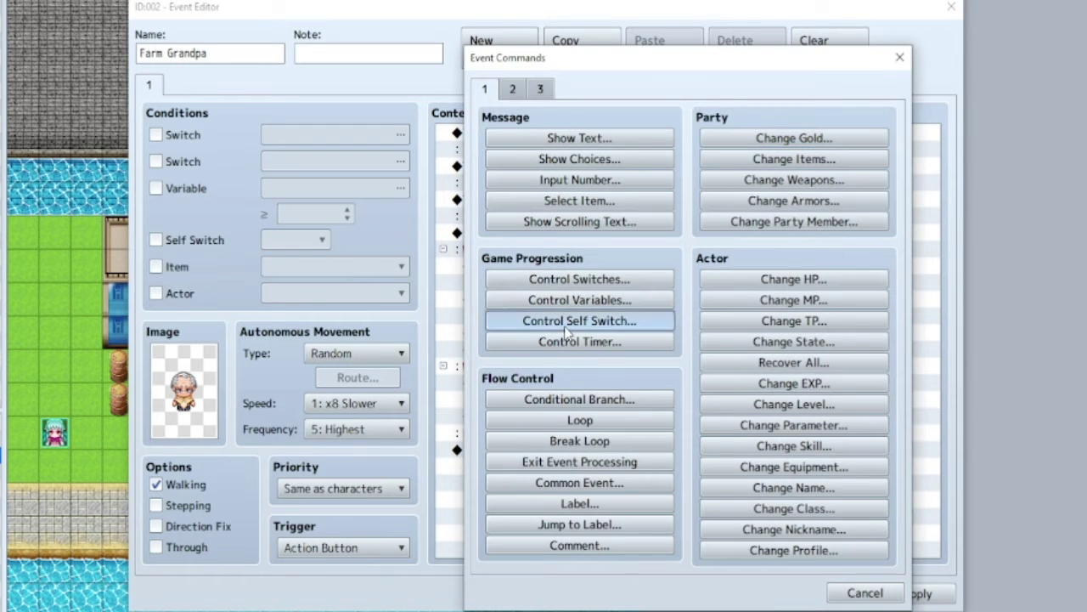
{"action": "left_click", "coordinate": [653, 395]}
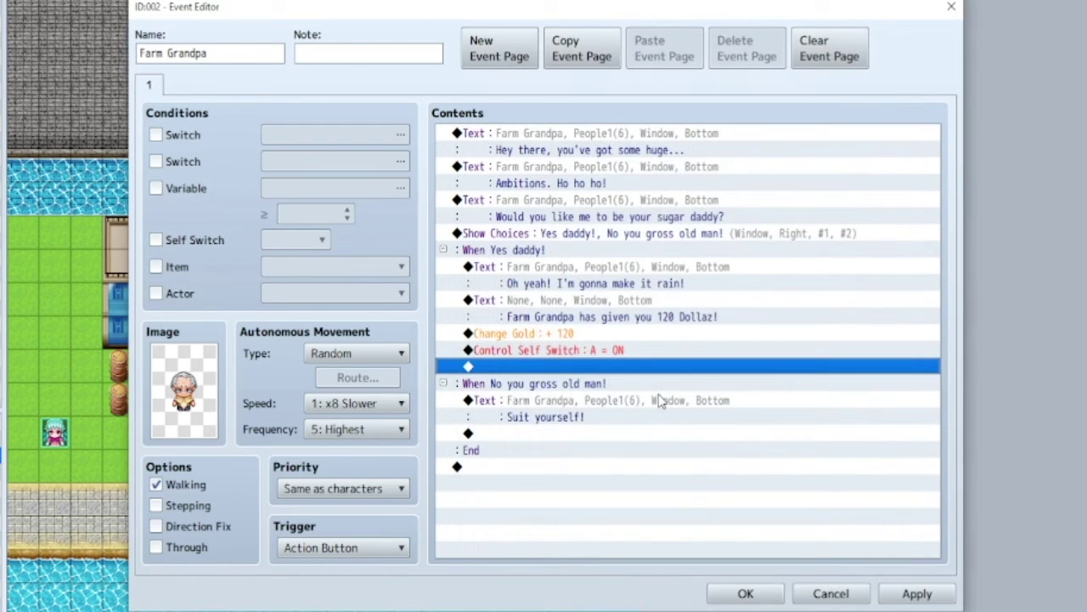
Step: Add Control Self Switch B = ON after the 'Suit yourself!' line
{"action": "double_click", "coordinate": [505, 433]}
{"action": "left_click", "coordinate": [563, 320]}
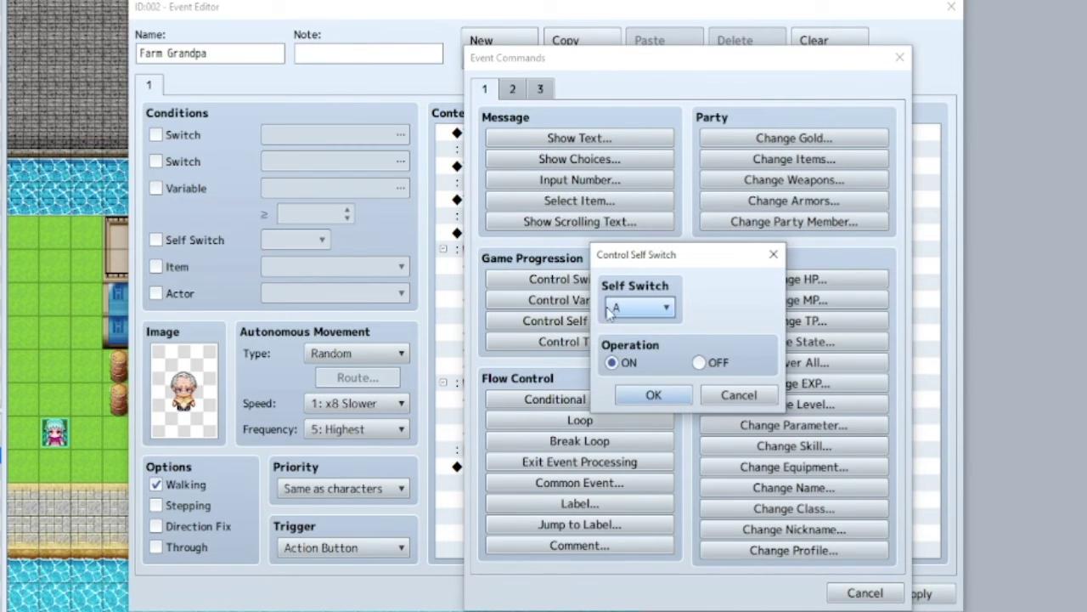
{"action": "left_click", "coordinate": [643, 308]}
{"action": "left_click", "coordinate": [635, 348]}
{"action": "left_click", "coordinate": [651, 395]}
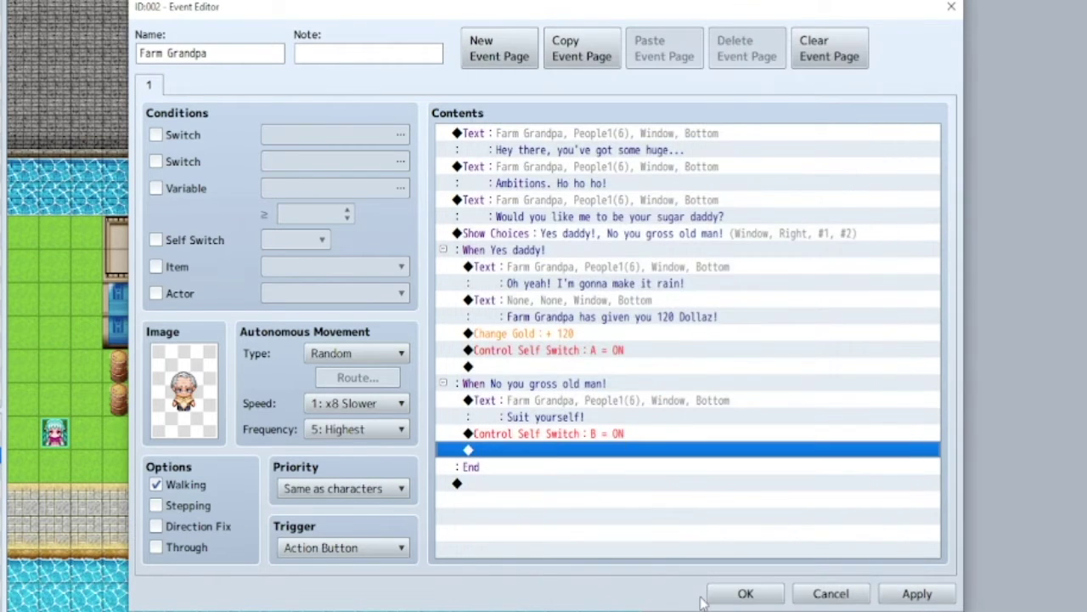
Step: Duplicate page 1 with its sprite and settings as page 2, replacing a blank page
{"action": "left_click", "coordinate": [489, 56]}
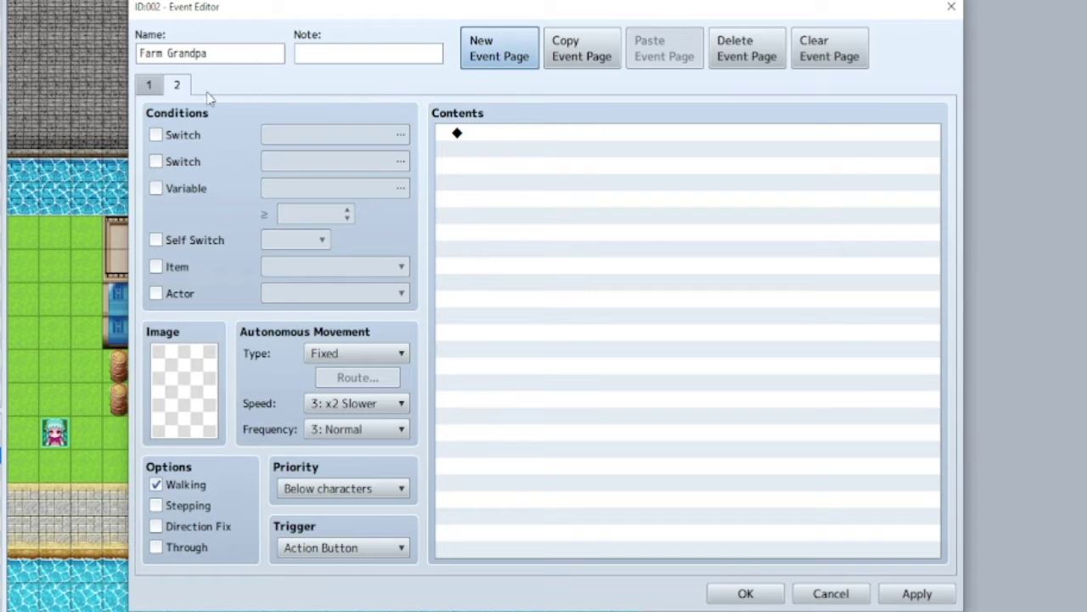
{"action": "left_click", "coordinate": [736, 56]}
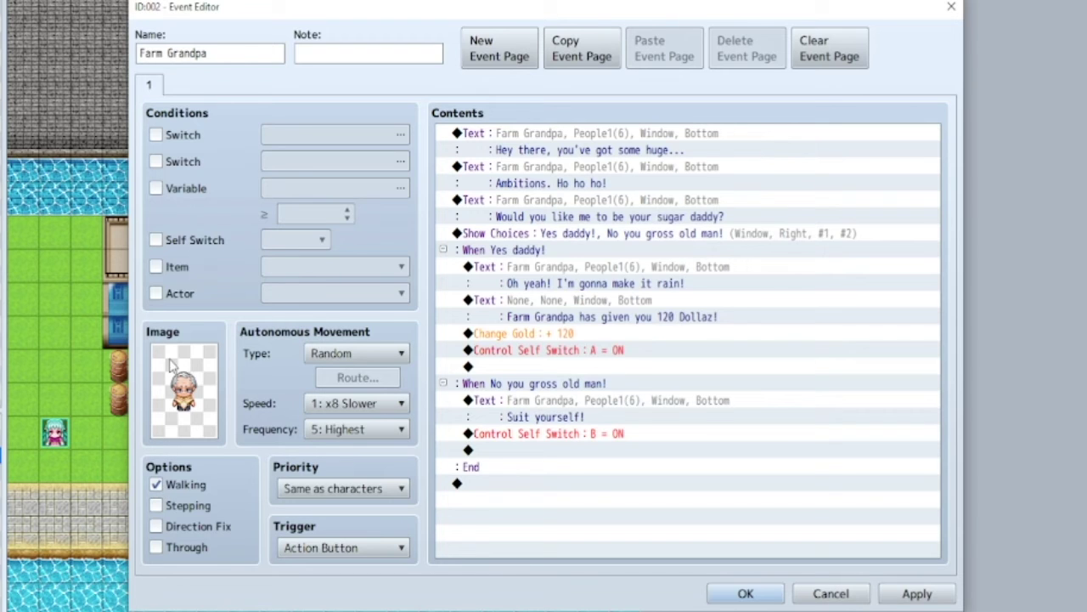
{"action": "left_click", "coordinate": [582, 51]}
{"action": "left_click", "coordinate": [662, 53]}
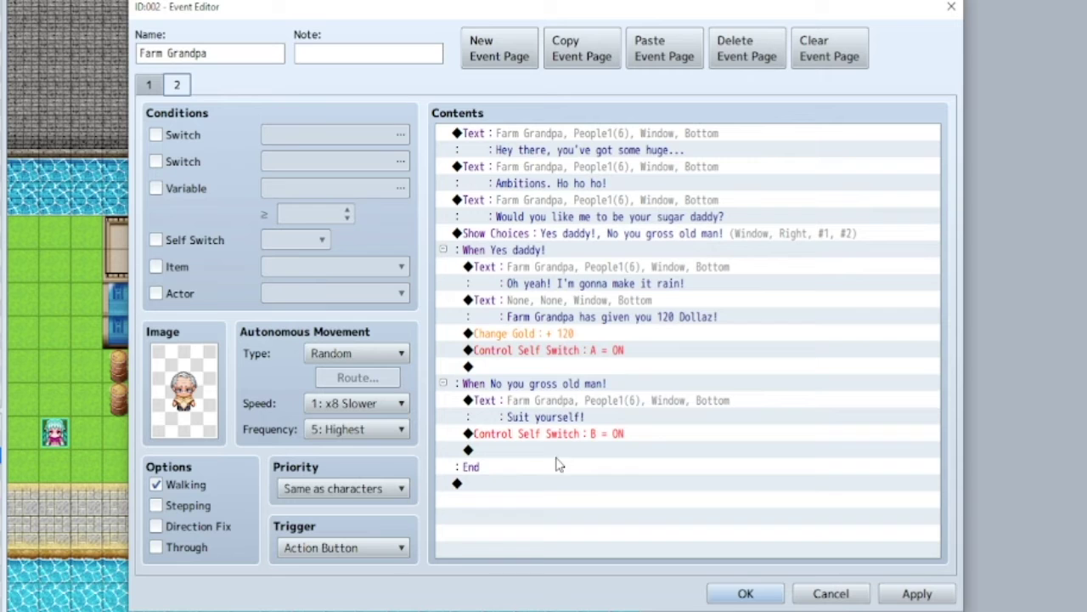
Step: Delete all commands from page 2, then copy it as an empty page 3
{"action": "left_click", "coordinate": [620, 483]}
{"action": "left_click", "coordinate": [565, 153]}
{"action": "left_click", "coordinate": [566, 136]}
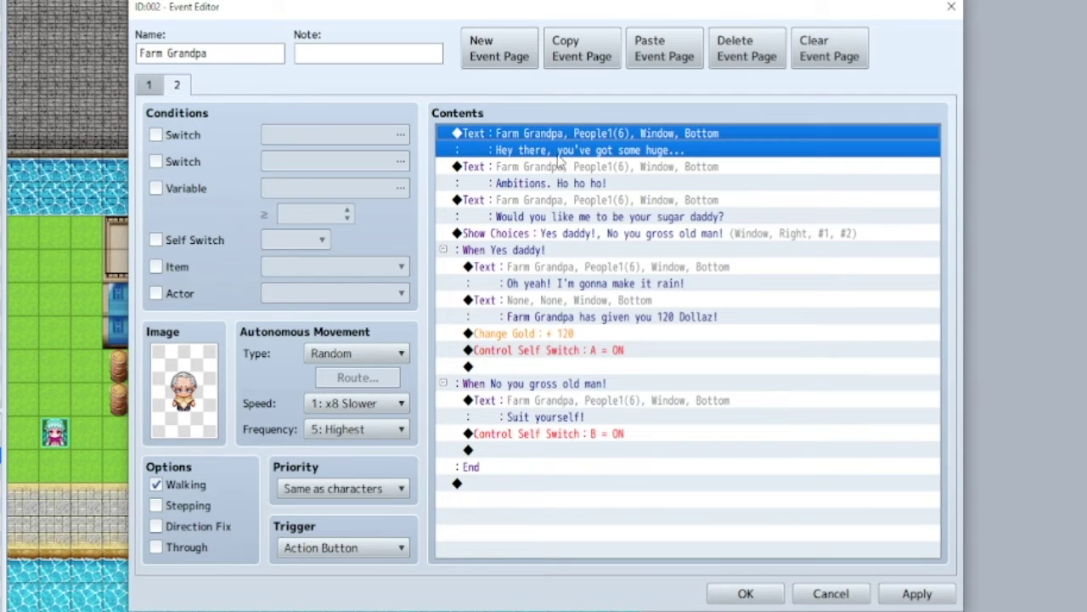
{"action": "left_click", "coordinate": [514, 486], "text": "shift"}
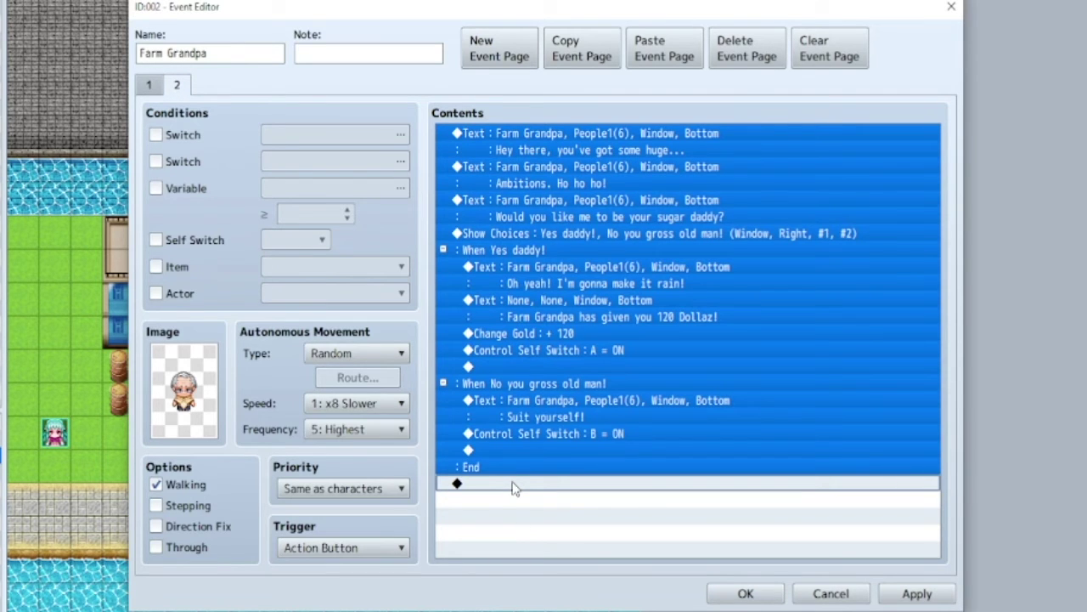
{"action": "key", "text": "Delete"}
{"action": "left_click", "coordinate": [598, 54]}
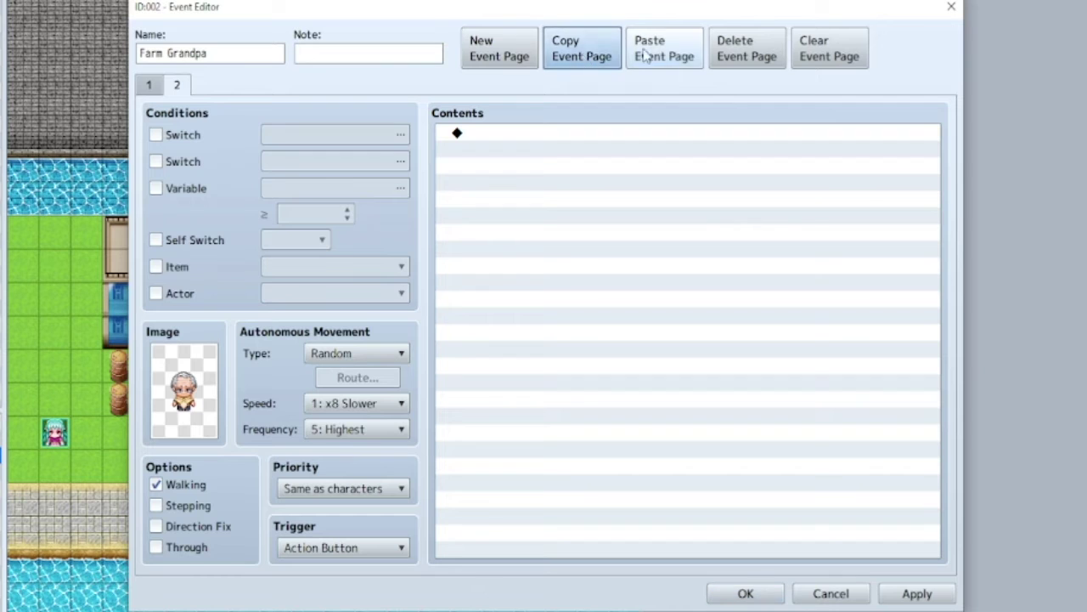
{"action": "left_click", "coordinate": [646, 55]}
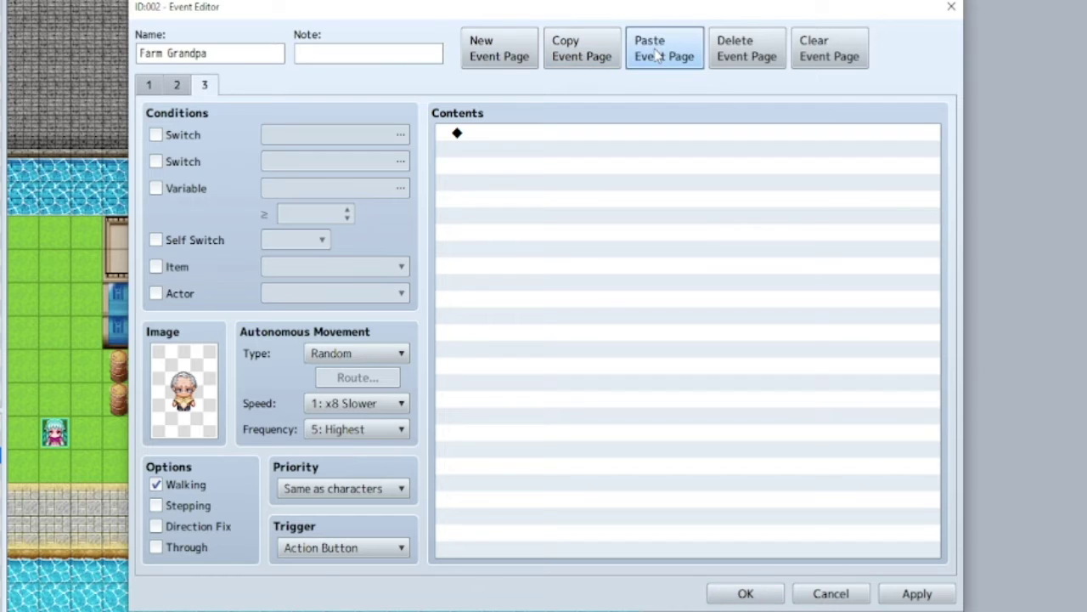
Step: Make page 2 require self switch A and review page 1's Change Gold +120 command
{"action": "left_click", "coordinate": [177, 85]}
{"action": "left_click", "coordinate": [156, 240]}
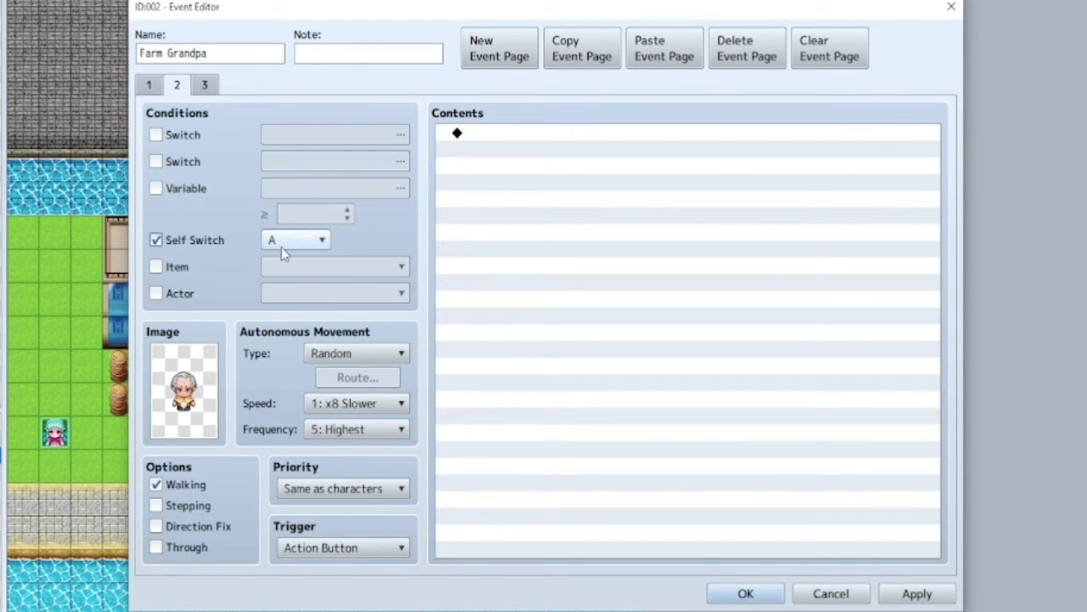
{"action": "left_click", "coordinate": [157, 84]}
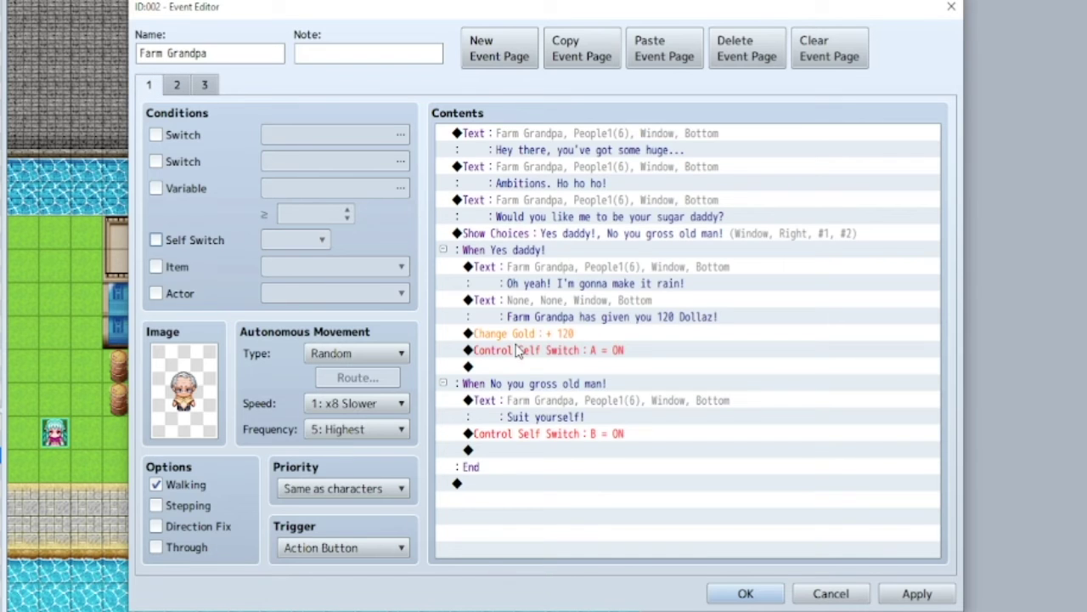
{"action": "left_click", "coordinate": [543, 335]}
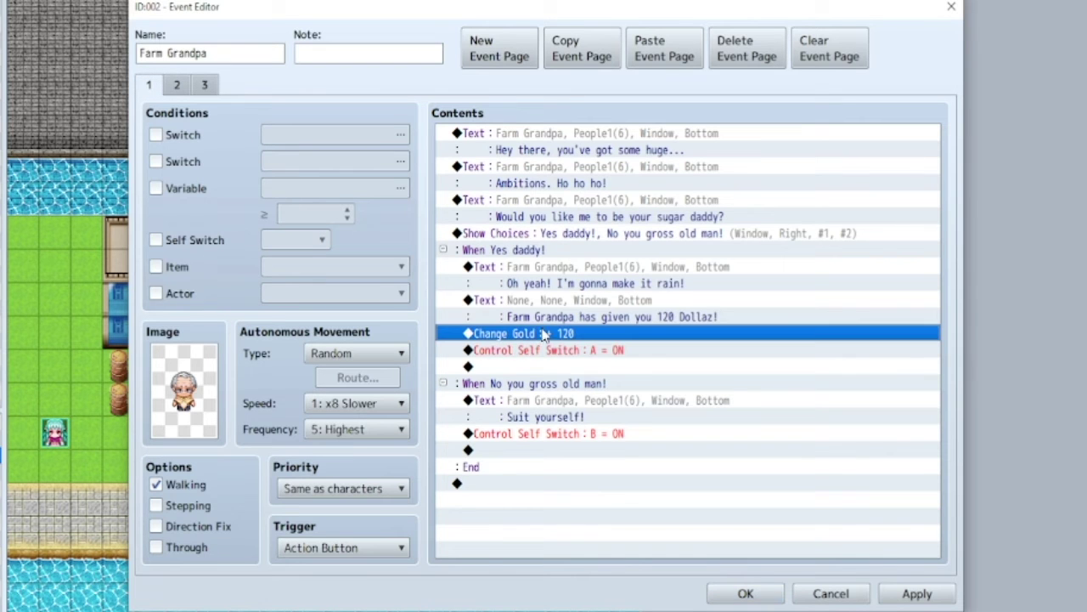
Step: Add Farm Grandpa's face-portrait message 'Enjoy that money sweetcheeks!' to page 2
{"action": "left_click", "coordinate": [189, 86]}
{"action": "double_click", "coordinate": [568, 138]}
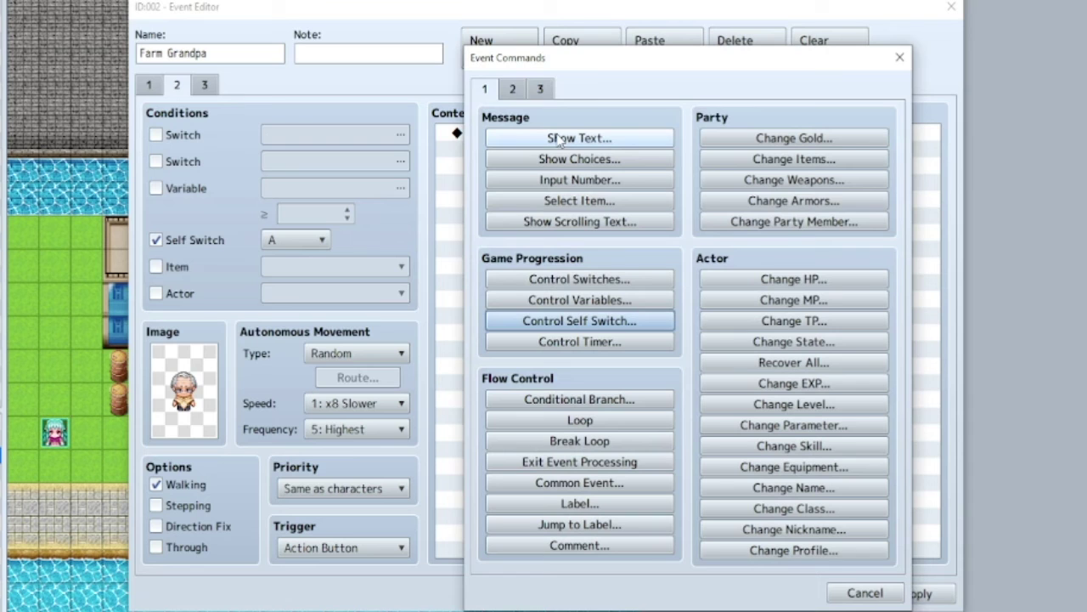
{"action": "left_click", "coordinate": [560, 139]}
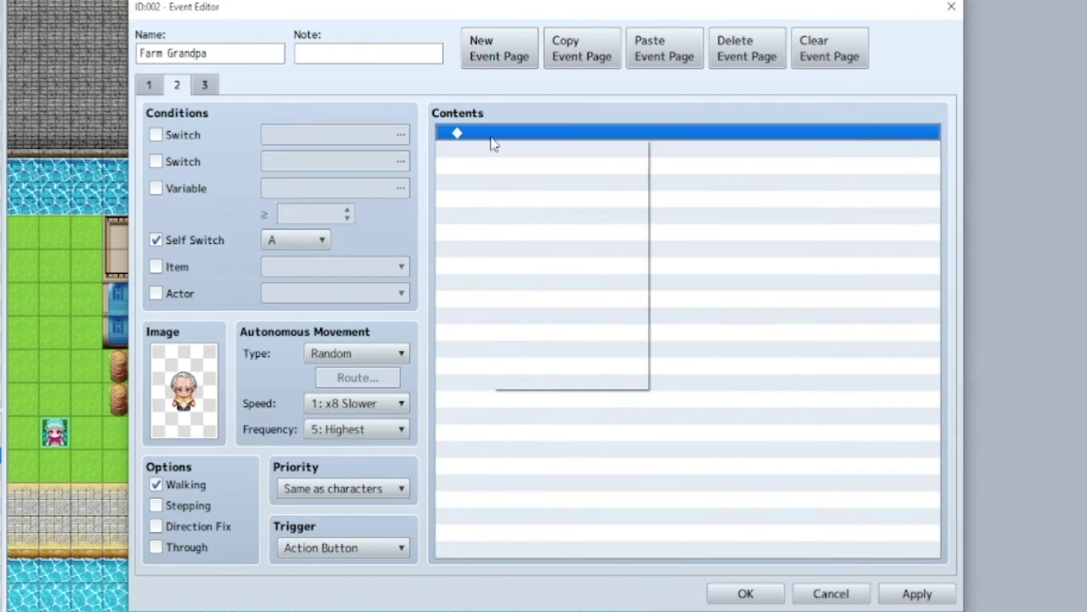
{"action": "type", "text": "Enjoy that money sweetcheeks!"}
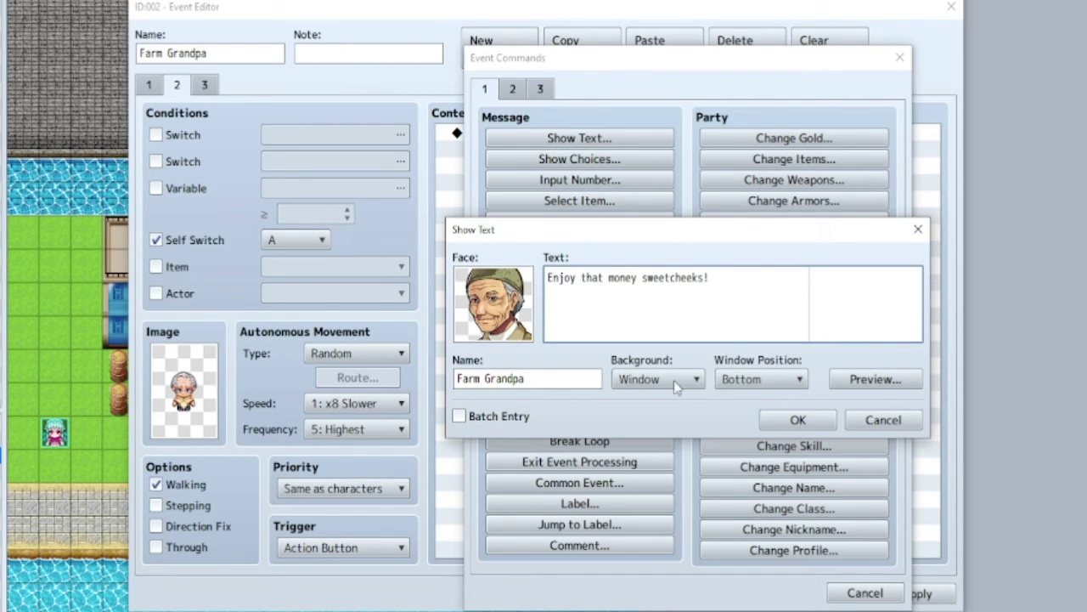
{"action": "left_click", "coordinate": [798, 420]}
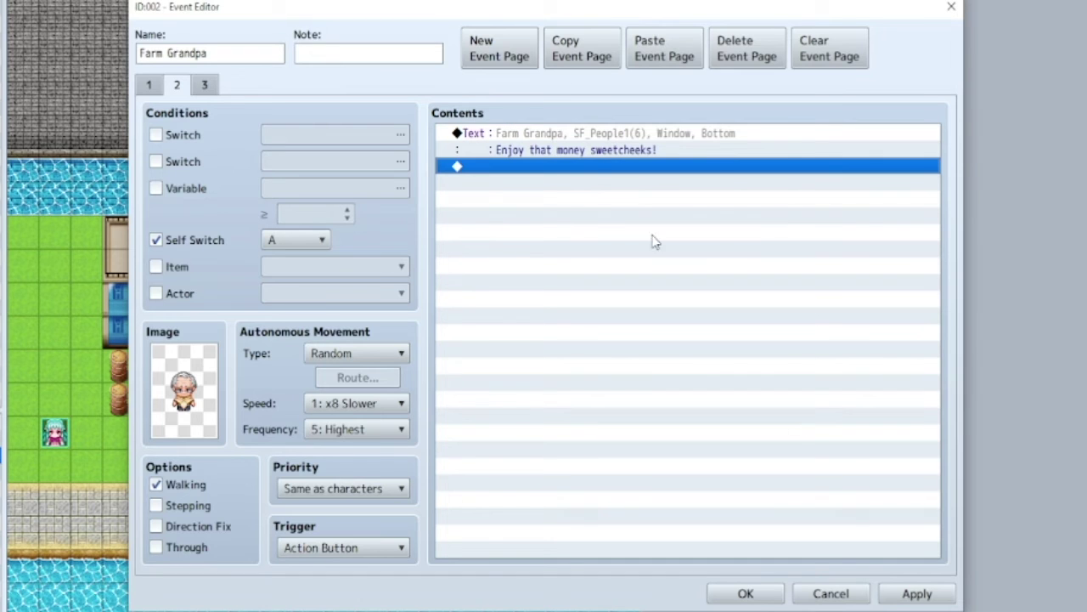
Step: Set page 3's condition to self switch B
{"action": "left_click", "coordinate": [204, 85]}
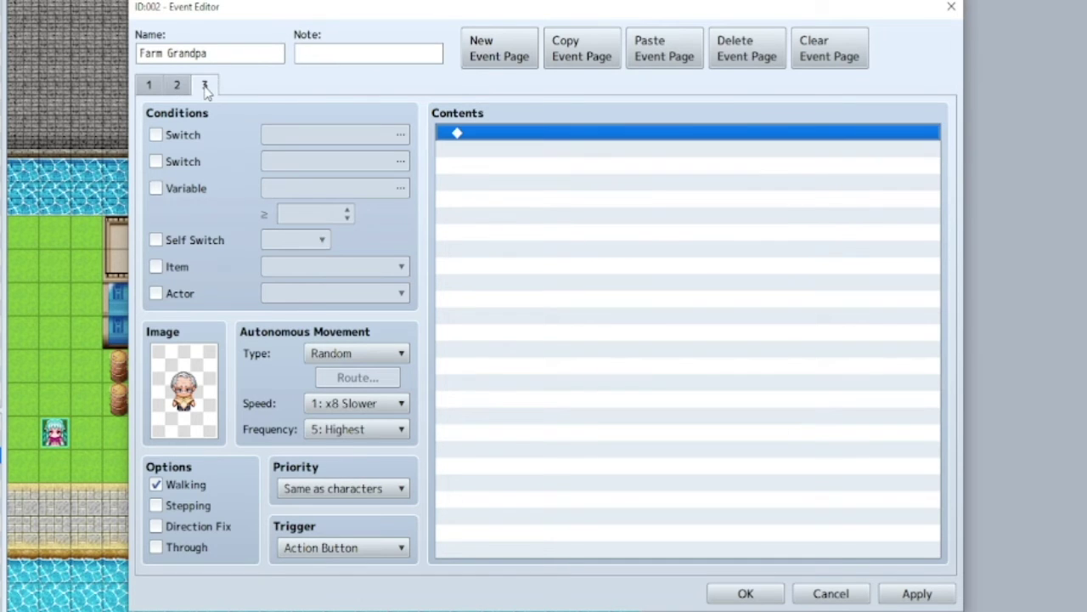
{"action": "left_click", "coordinate": [156, 240]}
{"action": "left_click", "coordinate": [293, 241]}
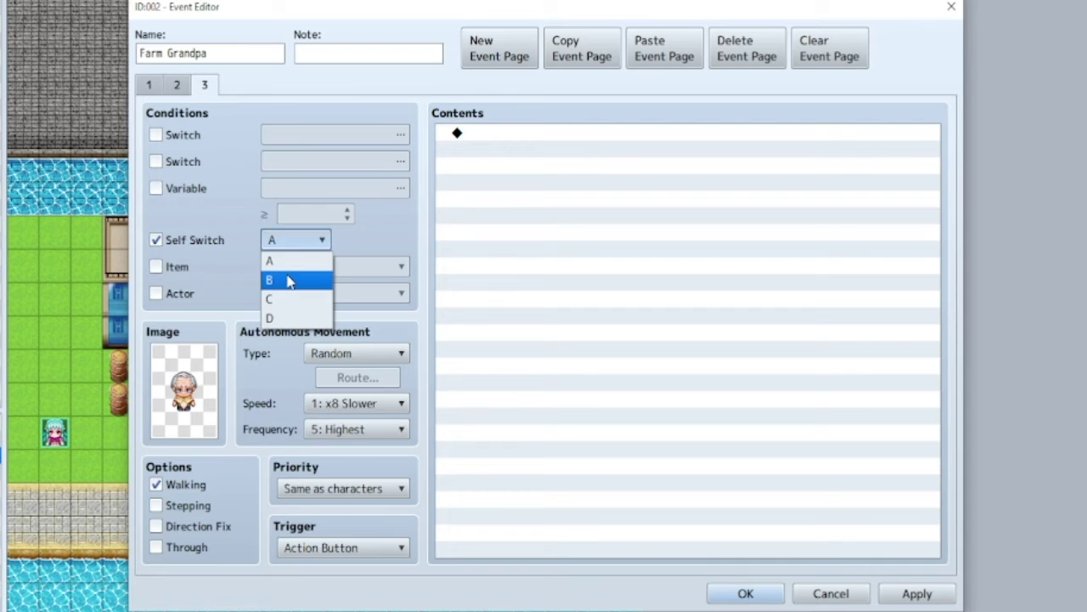
{"action": "left_click", "coordinate": [286, 278]}
Step: Add Grandpa's two-line 'Move along. I need to find a sweet thang to pamper!' message and save the event
{"action": "double_click", "coordinate": [468, 138]}
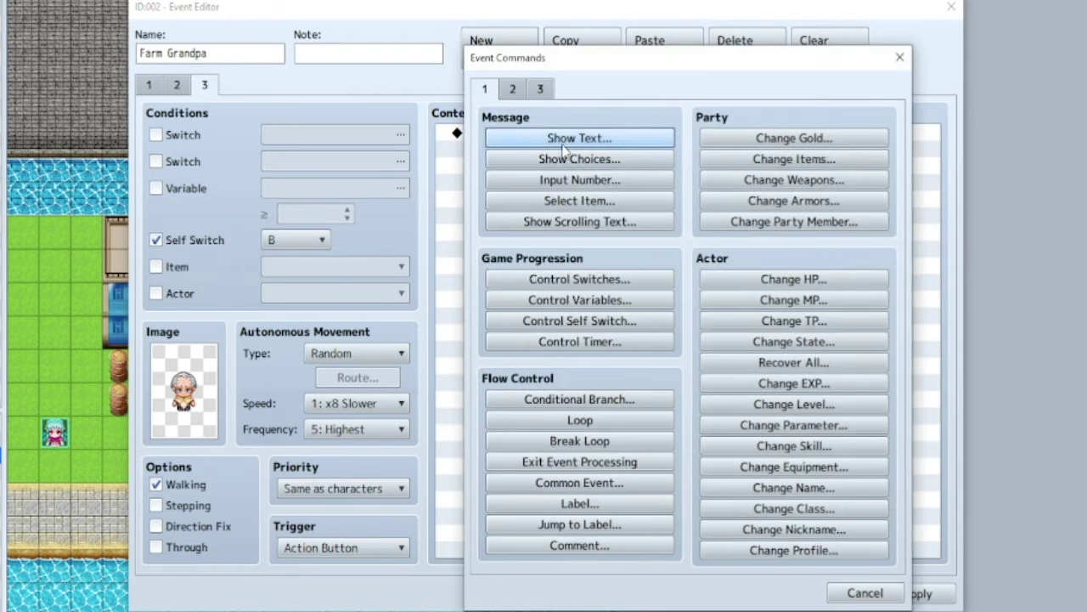
{"action": "left_click", "coordinate": [543, 139]}
{"action": "left_click", "coordinate": [849, 510]}
{"action": "left_click", "coordinate": [512, 384]}
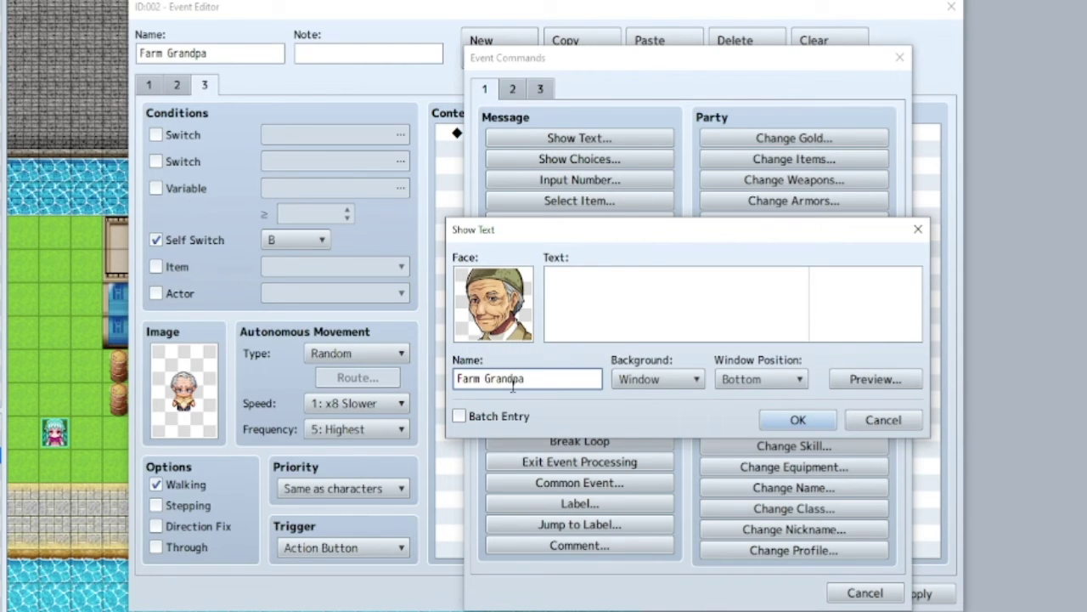
{"action": "left_click", "coordinate": [592, 313]}
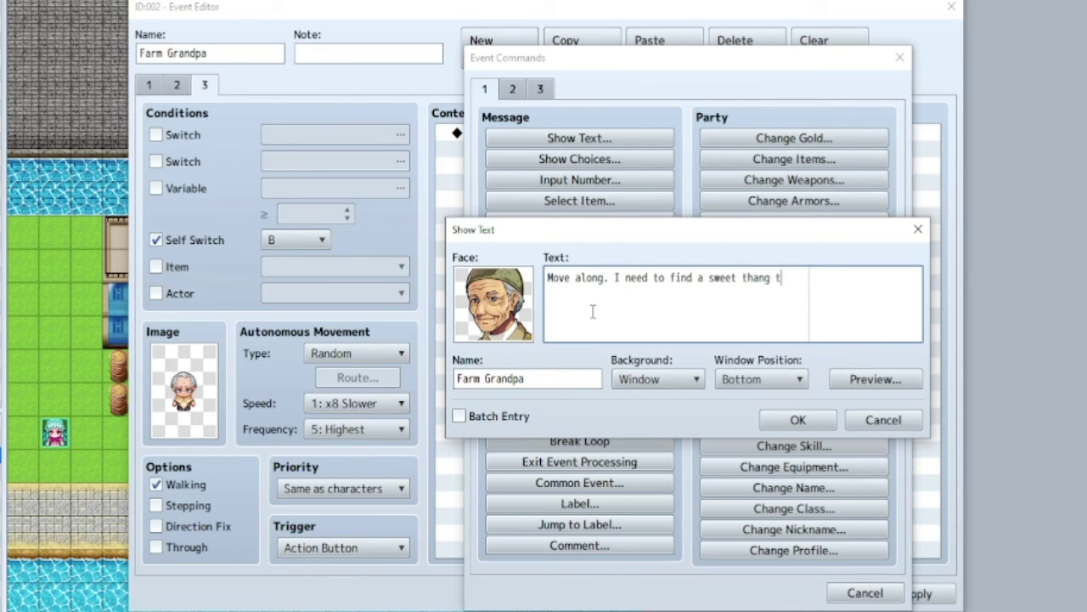
{"action": "left_click", "coordinate": [791, 282]}
{"action": "key", "text": "Return"}
{"action": "left_click", "coordinate": [850, 373]}
{"action": "left_click", "coordinate": [966, 410]}
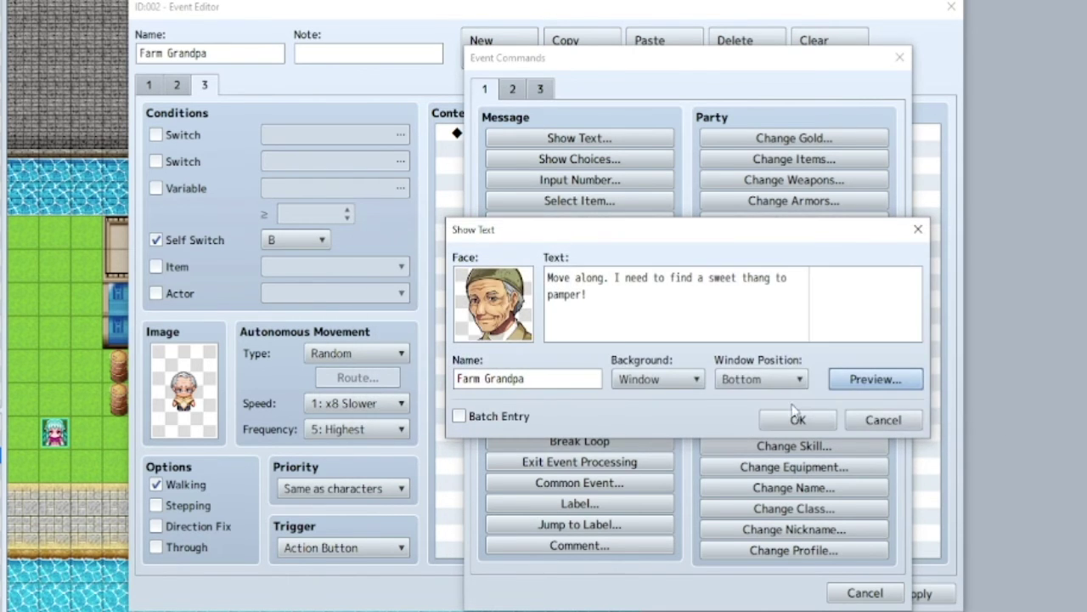
{"action": "left_click", "coordinate": [802, 414]}
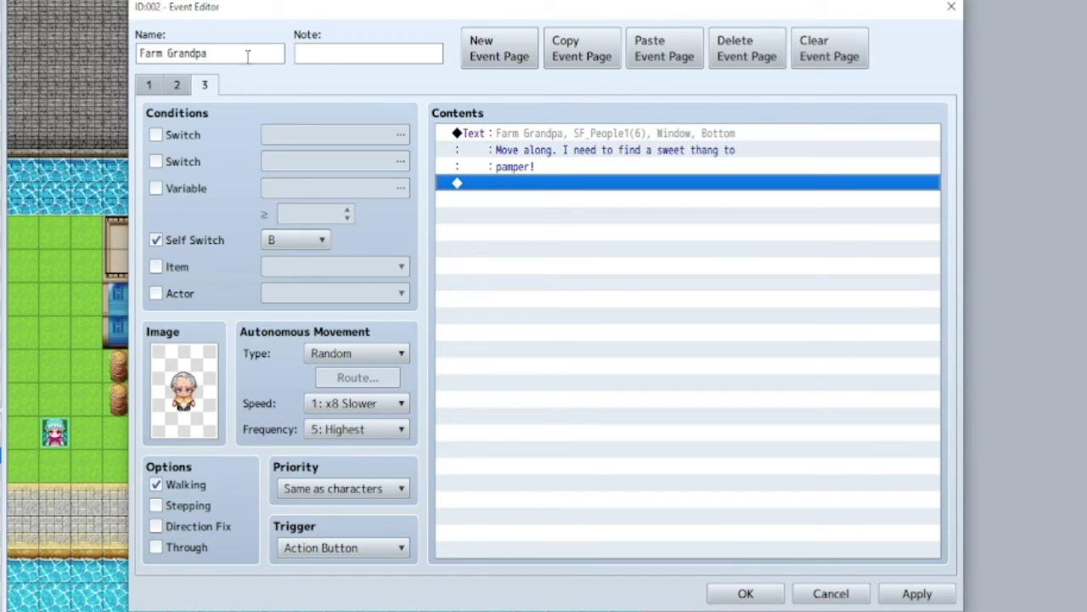
{"action": "left_click", "coordinate": [150, 85]}
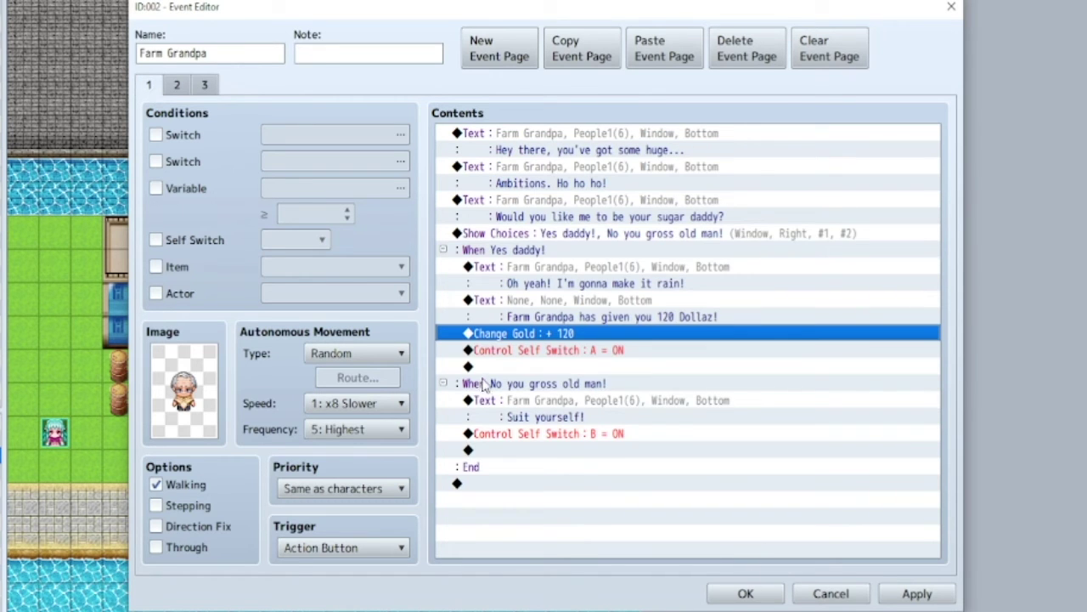
{"action": "left_click", "coordinate": [746, 593]}
Step: Save and playtest, start a new game, and read Grandpa's opening lines up to his question
{"action": "left_click", "coordinate": [696, 38]}
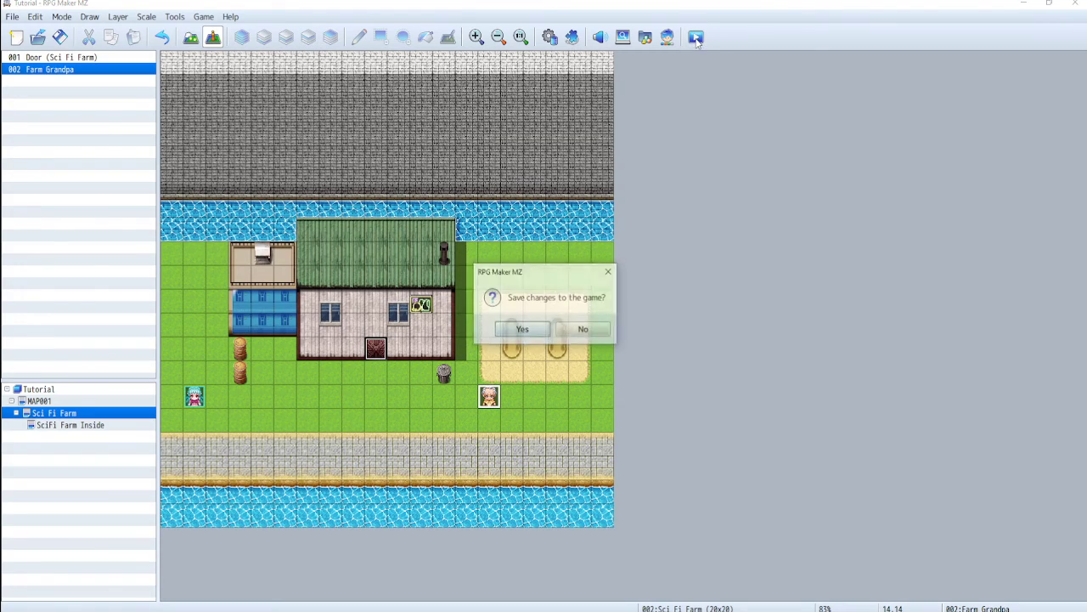
{"action": "key", "text": "Return"}
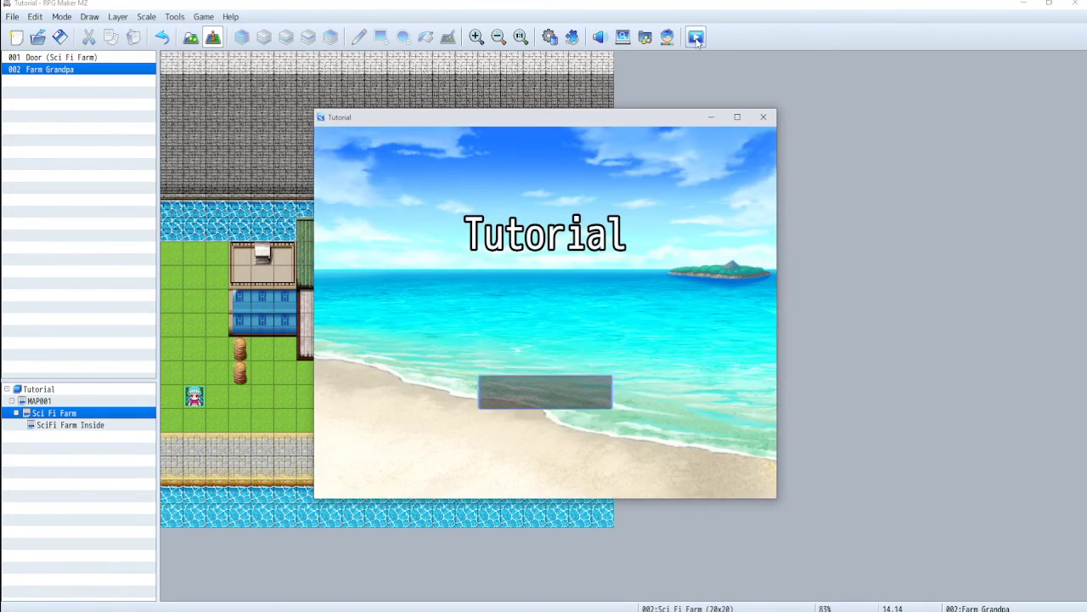
{"action": "key", "text": "Return"}
{"action": "key", "text": "Return"}
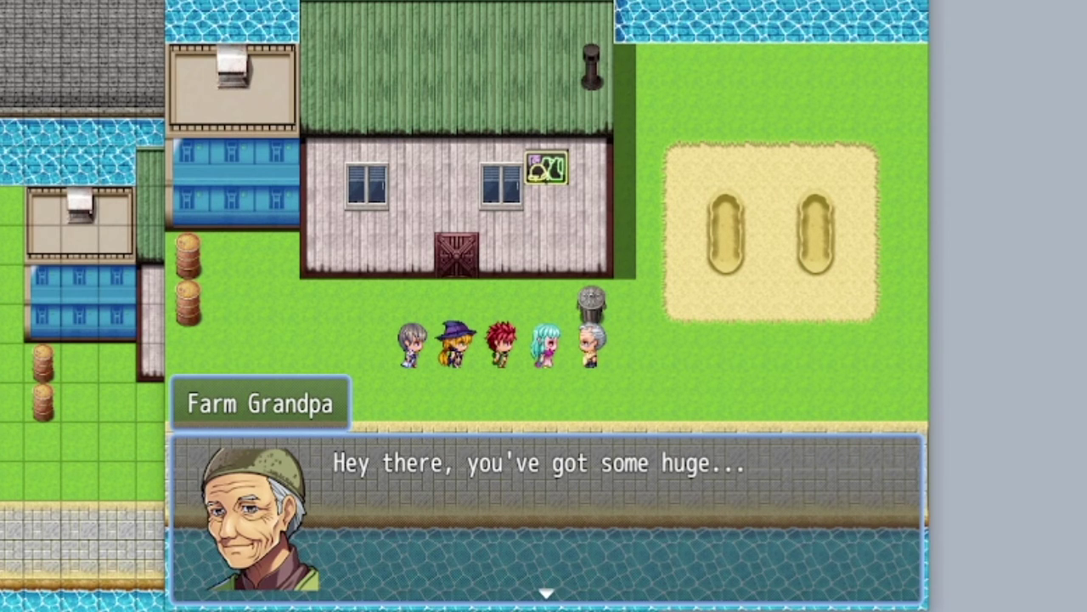
{"action": "key", "text": "Return"}
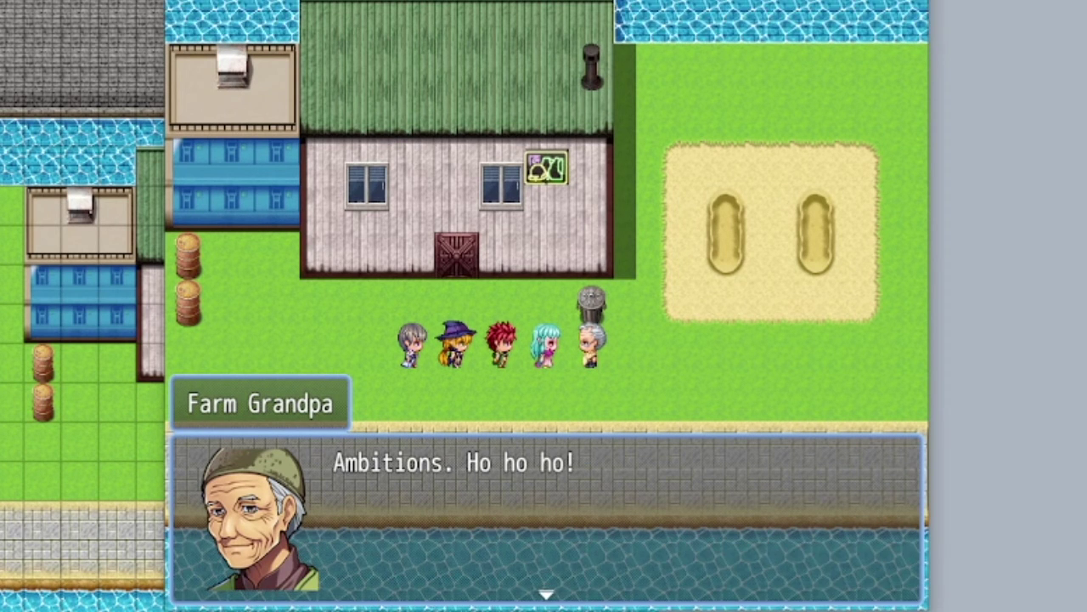
{"action": "key", "text": "Return"}
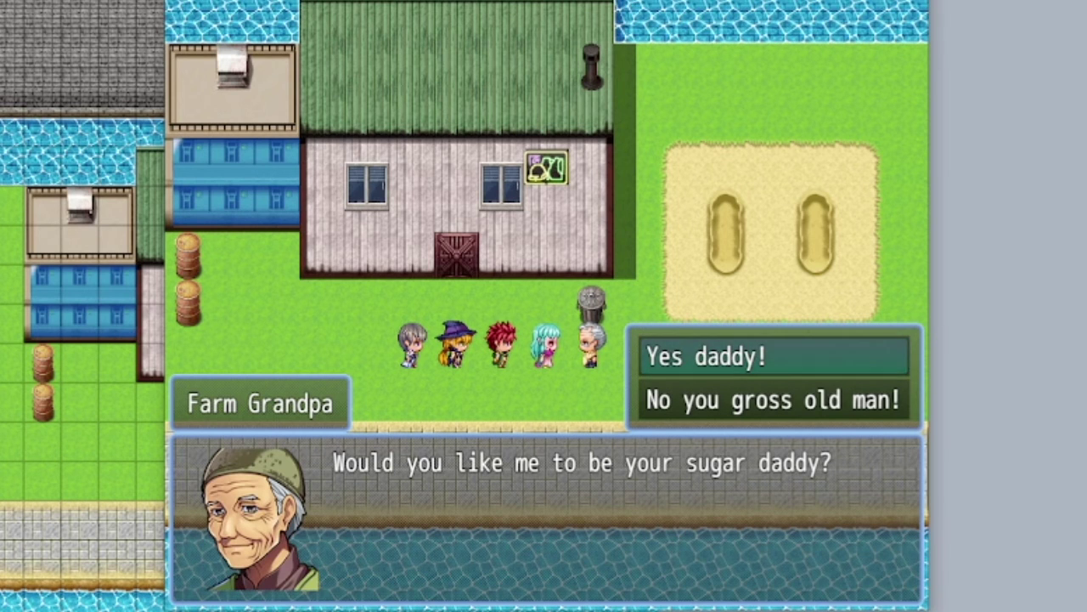
Step: Answer 'Yes daddy!' and confirm in the menu that the party holds 120 Dollaz
{"action": "key", "text": "Return"}
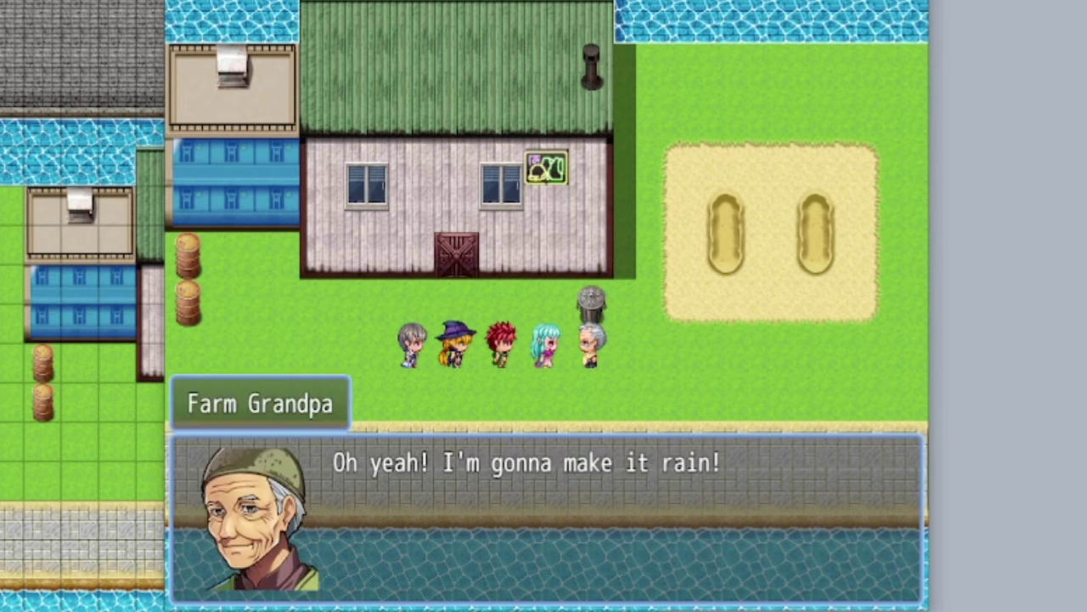
{"action": "key", "text": "Return"}
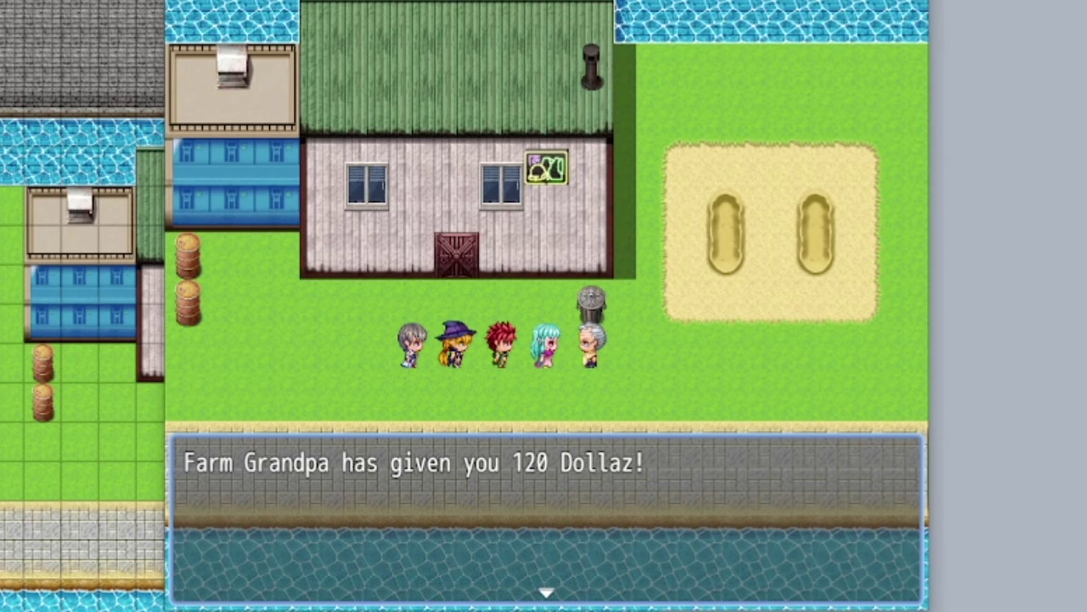
{"action": "key", "text": "Return"}
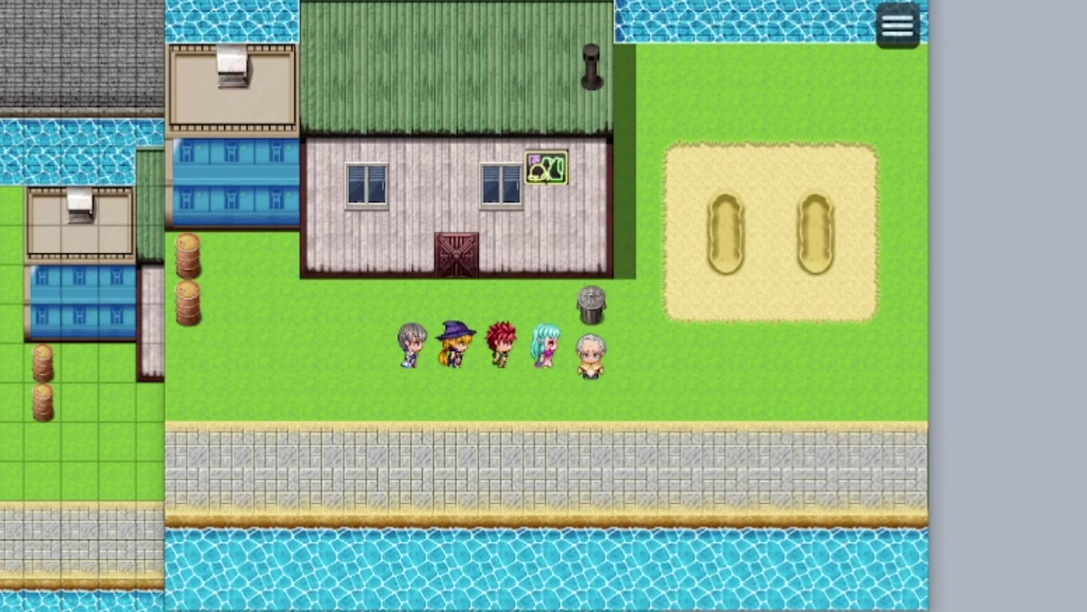
{"action": "key", "text": "Escape"}
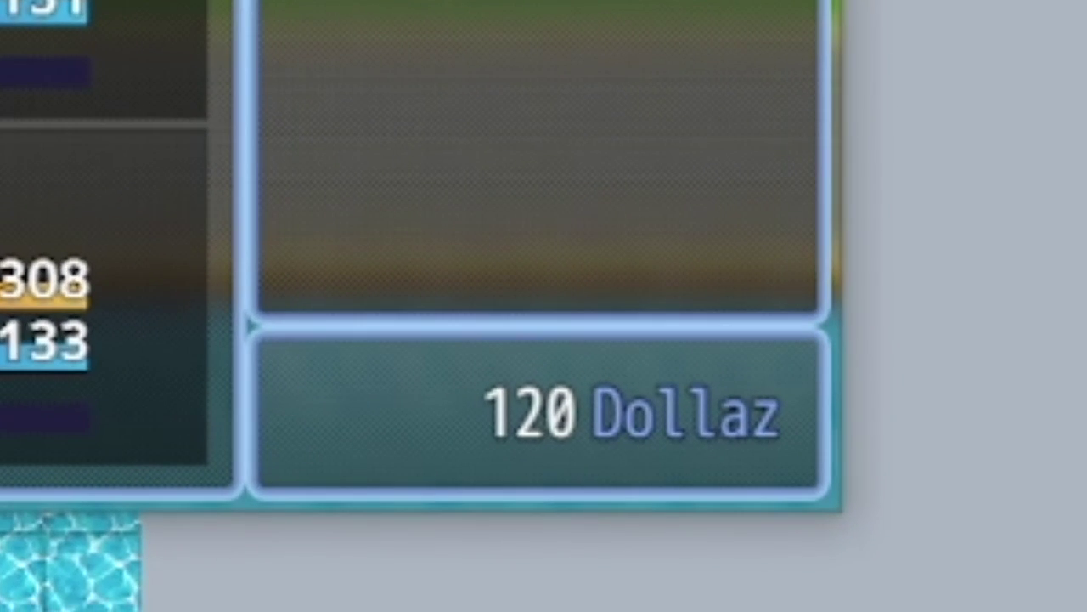
{"action": "key", "text": "Escape"}
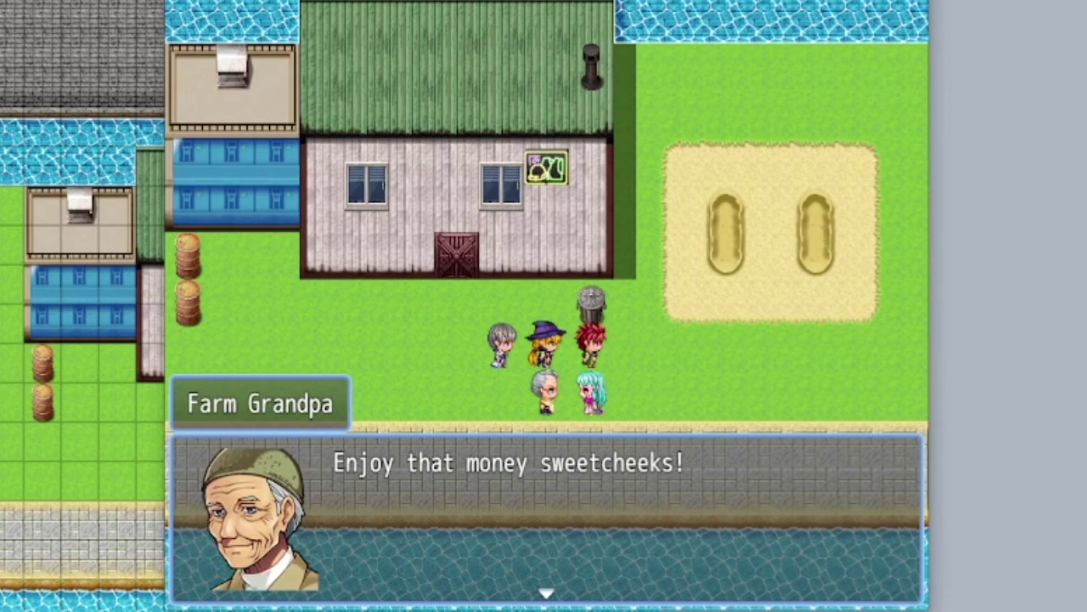
Step: Talk to Grandpa again to see his 'Enjoy that money sweetcheeks!' line
{"action": "key", "text": "Return"}
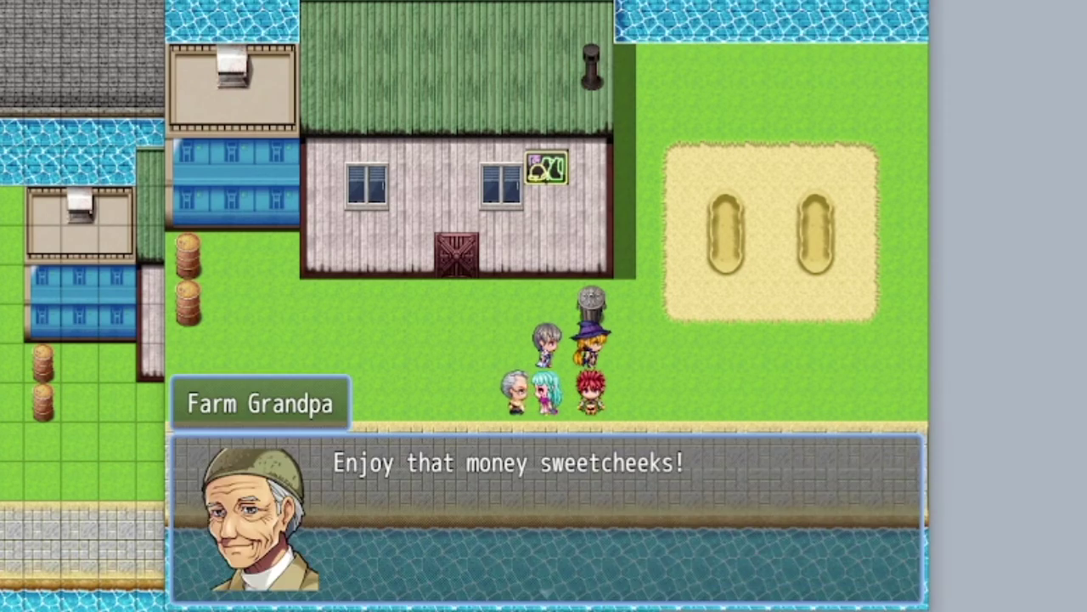
{"action": "key", "text": "Return"}
{"action": "key", "text": "Escape"}
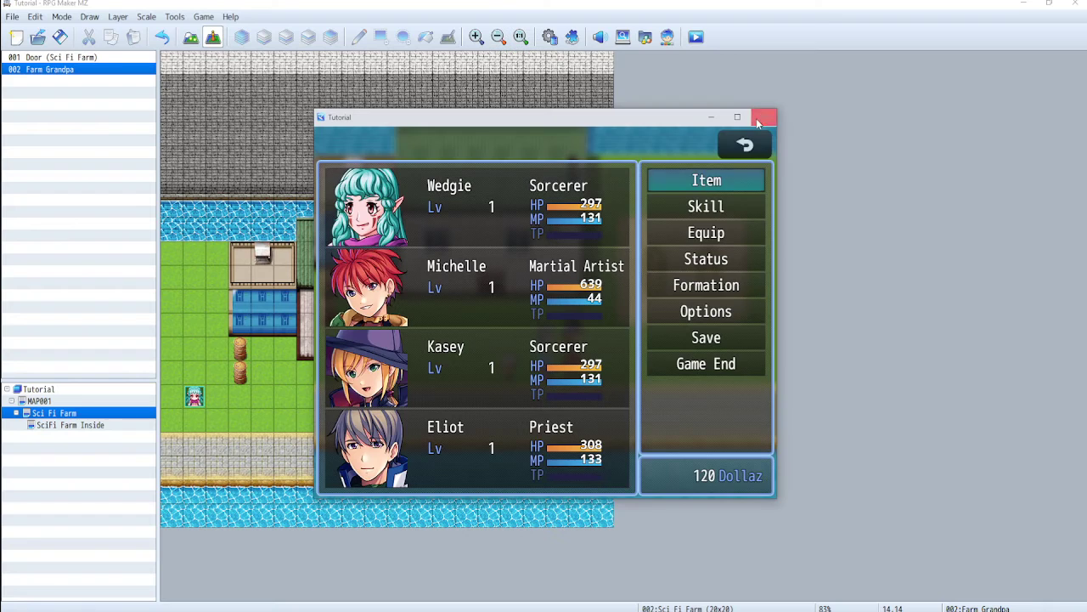
{"action": "left_click", "coordinate": [756, 118]}
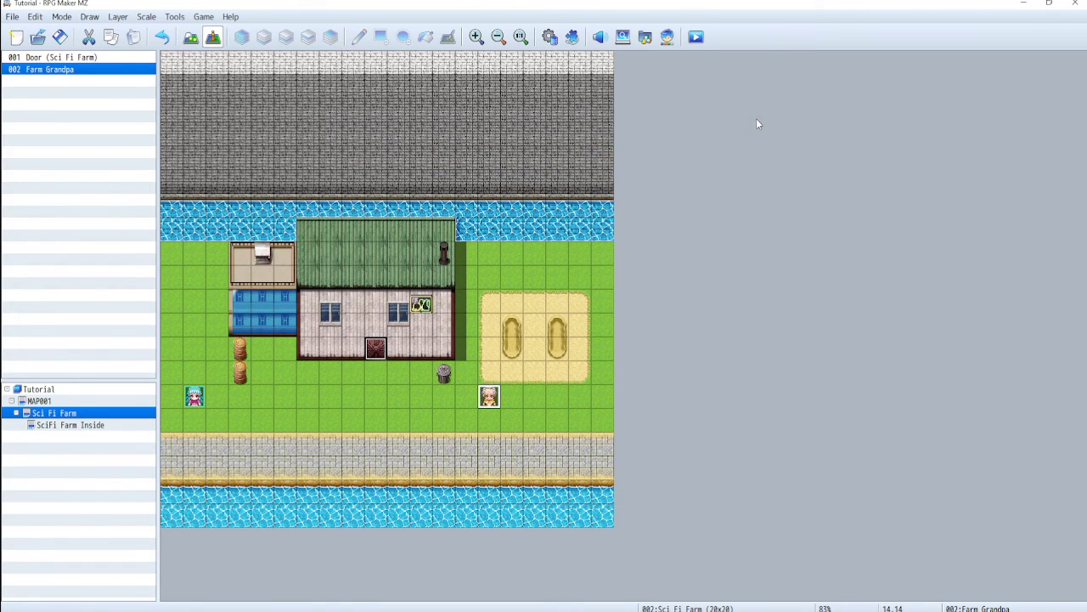